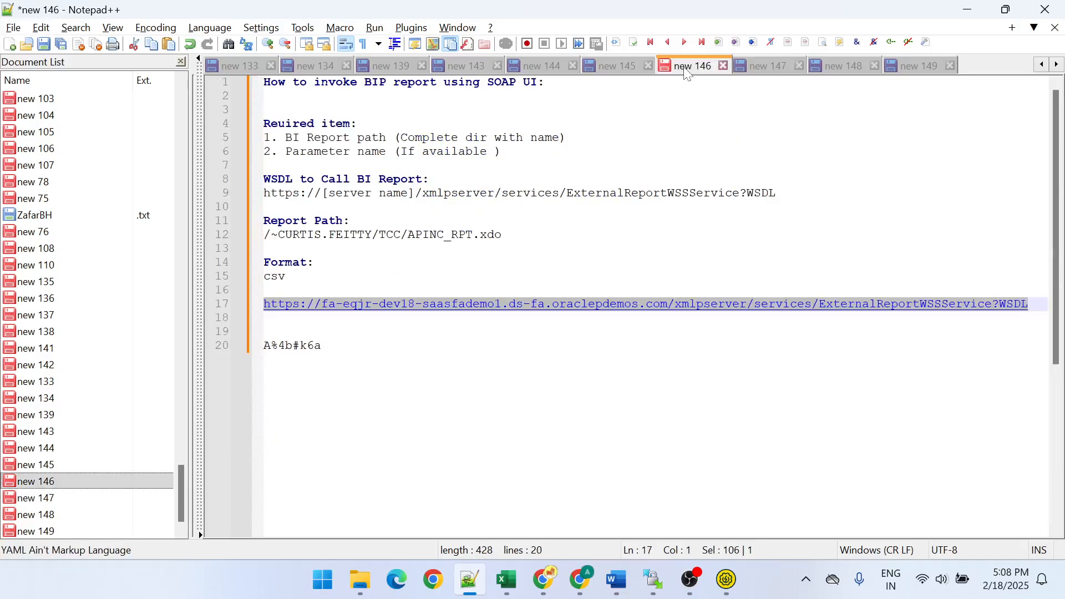
- Paste the copied APINC_RPT.xdo report path on a new line under the existing Report Path entry
{"action": "left_click", "coordinate": [502, 235]}
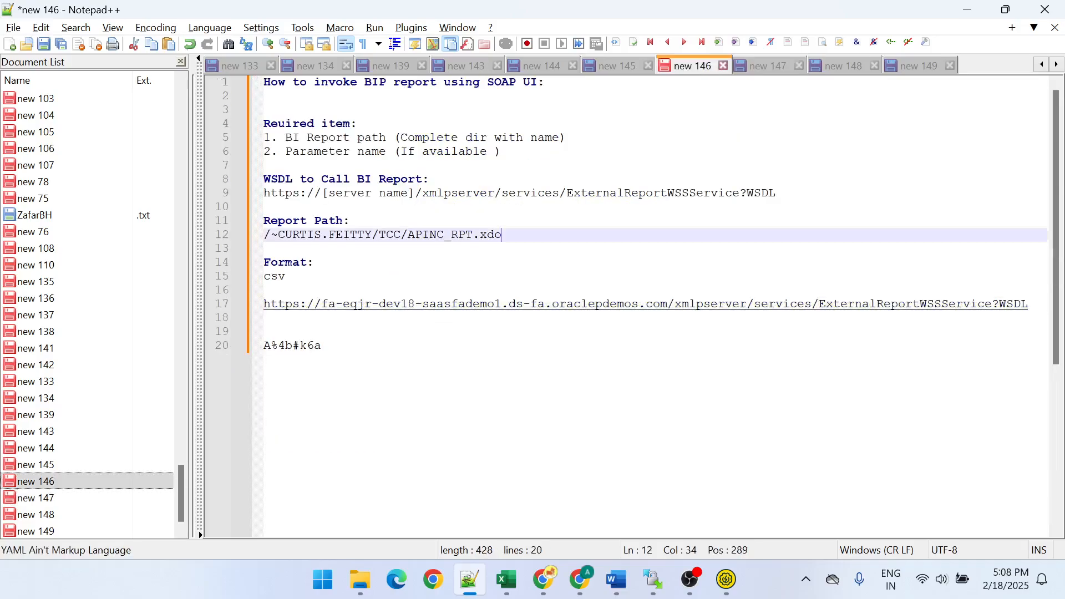
{"action": "key", "text": "Return"}
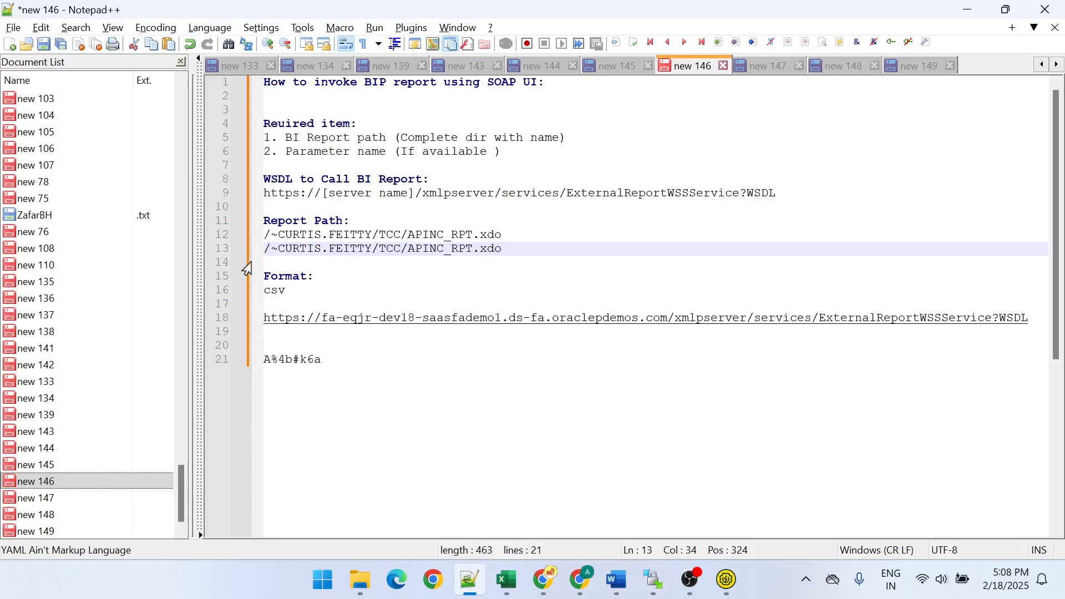
- Add the heading "Size of datachunk :" with the value -1 beneath it, after the csv format entry
{"action": "left_click", "coordinate": [287, 290]}
{"action": "key", "text": "Return"}
{"action": "key", "text": "Return"}
{"action": "type", "text": "Si"}
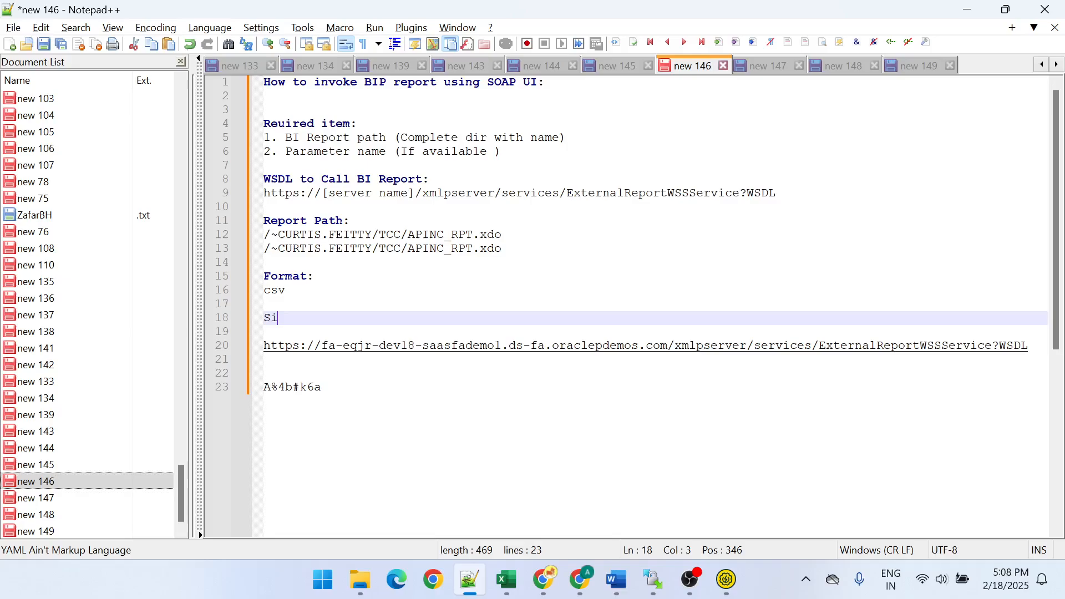
{"action": "type", "text": "xe of days"}
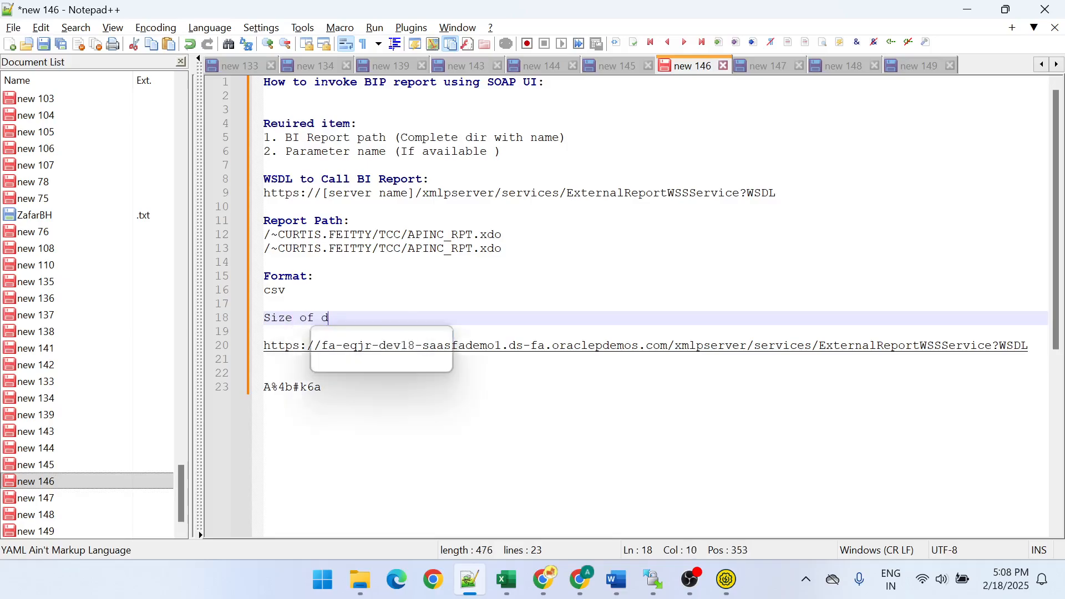
{"action": "key", "text": "BackSpace"}
{"action": "type", "text": "ta"}
{"action": "key", "text": "BackSpace"}
{"action": "key", "text": "BackSpace"}
{"action": "key", "text": "BackSpace"}
{"action": "type", "text": "tachunl"}
{"action": "key", "text": "BackSpace"}
{"action": "type", "text": "k :"}
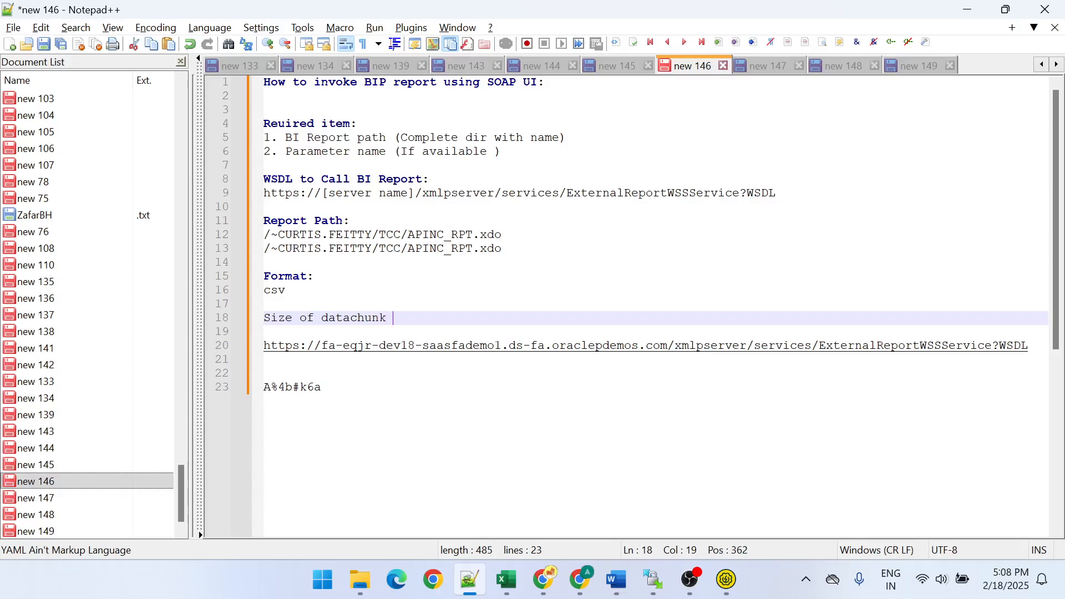
{"action": "key", "text": "Return"}
{"action": "type", "text": "-1"}
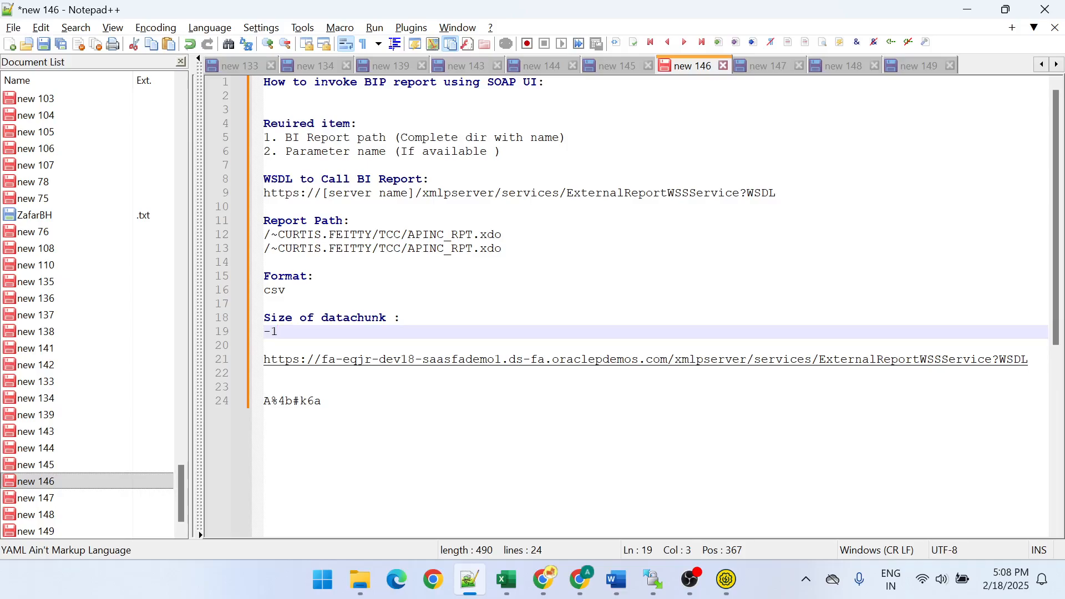
- Find and launch SoapUI-5.7.2, returning to the notes while it loads
{"action": "key", "text": "super"}
{"action": "type", "text": "soap"}
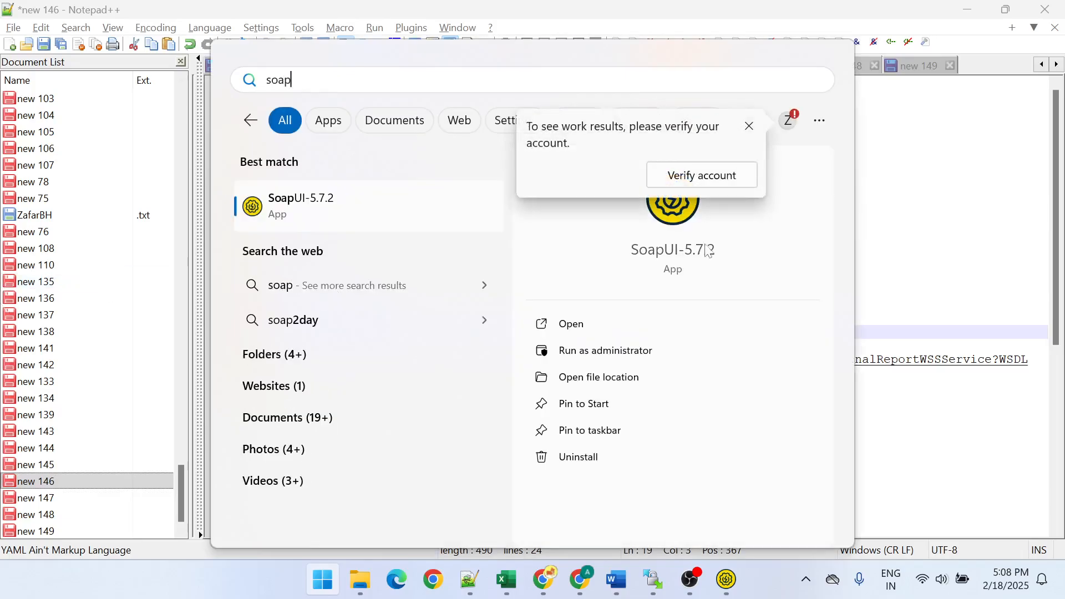
{"action": "left_click", "coordinate": [551, 332]}
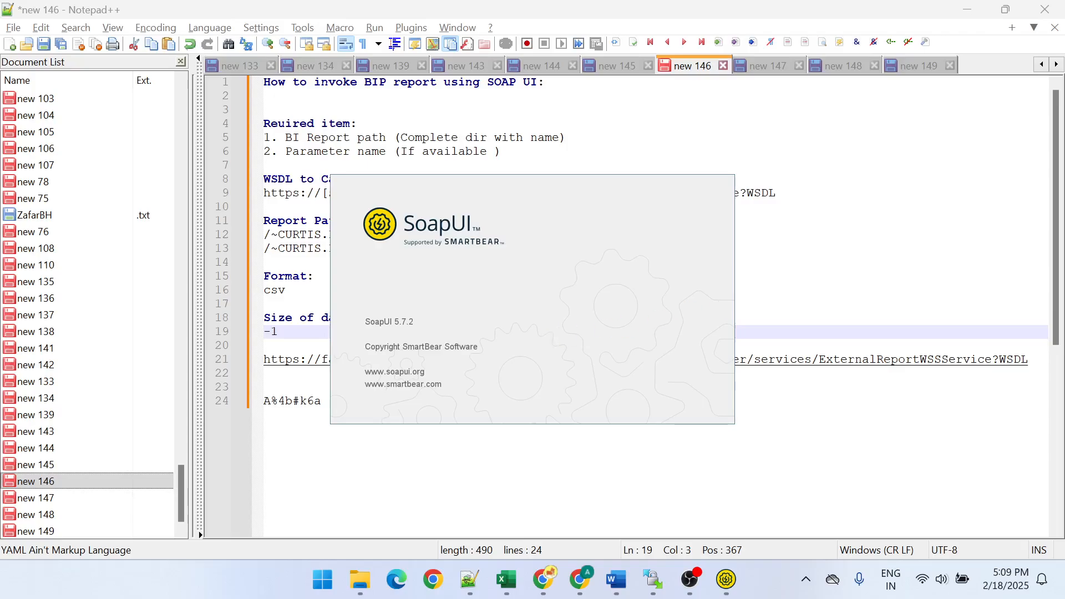
{"action": "left_click", "coordinate": [321, 401]}
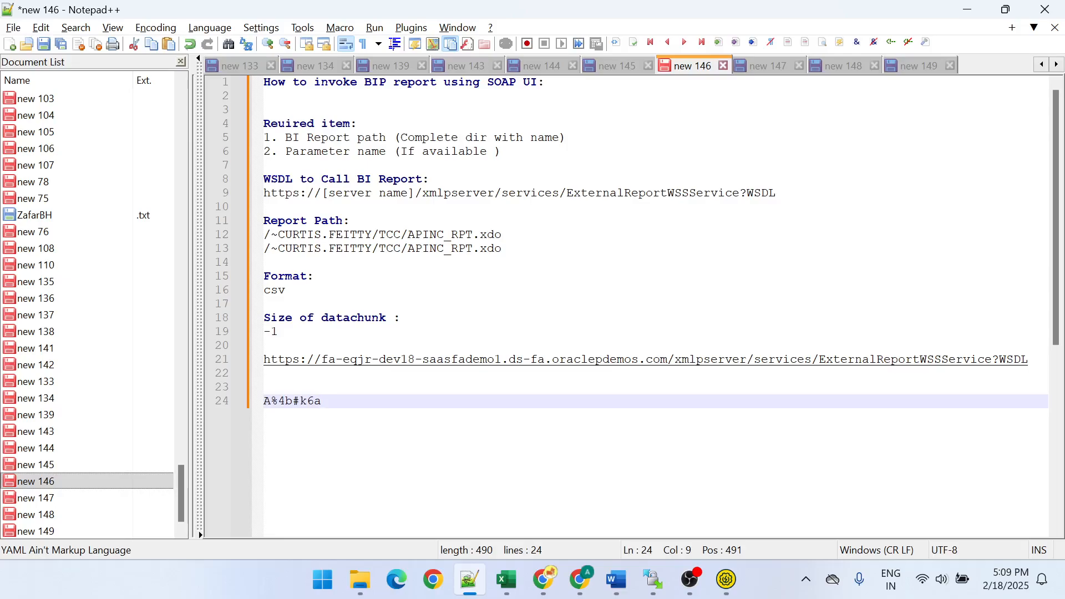
- Switch to Chrome and copy the base server address from the Schedule Report Job page's URL, ending at oraclepdemos.com
{"action": "key", "text": "alt+Tab"}
{"action": "key", "text": "alt+Tab"}
{"action": "key", "text": "Tab"}
{"action": "key", "text": "Tab"}
{"action": "left_click_drag", "start_coordinate": [404, 53], "coordinate": [109, 39]}
{"action": "key", "text": "ctrl+c"}
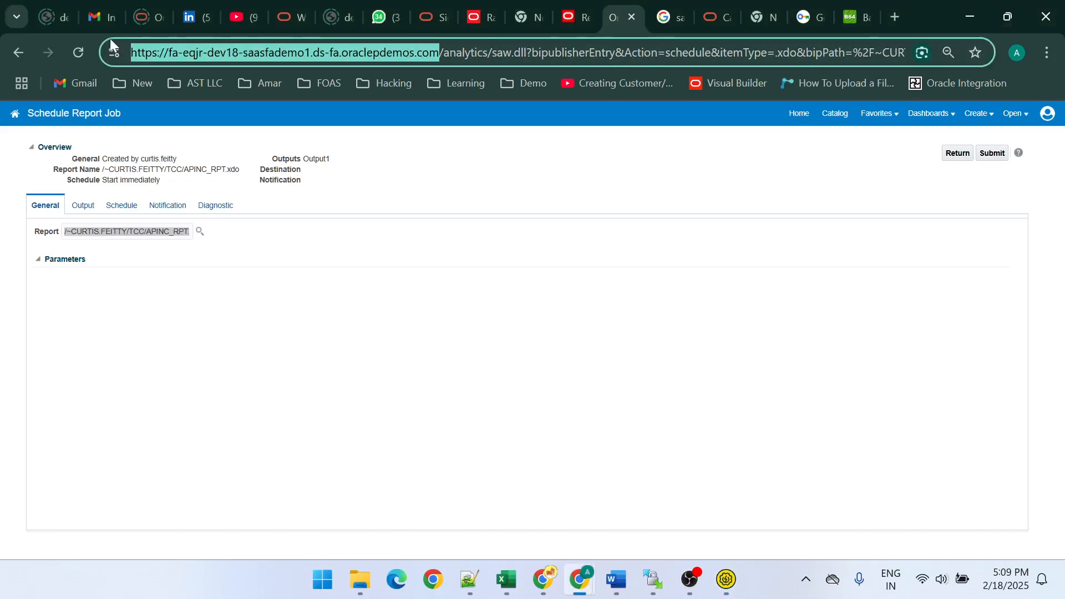
- Back in Notepad++, replace the [server name] placeholder in the WSDL URL with the copied server address and remove the duplicate slash before xmlpserver
{"action": "key", "text": "alt+Tab"}
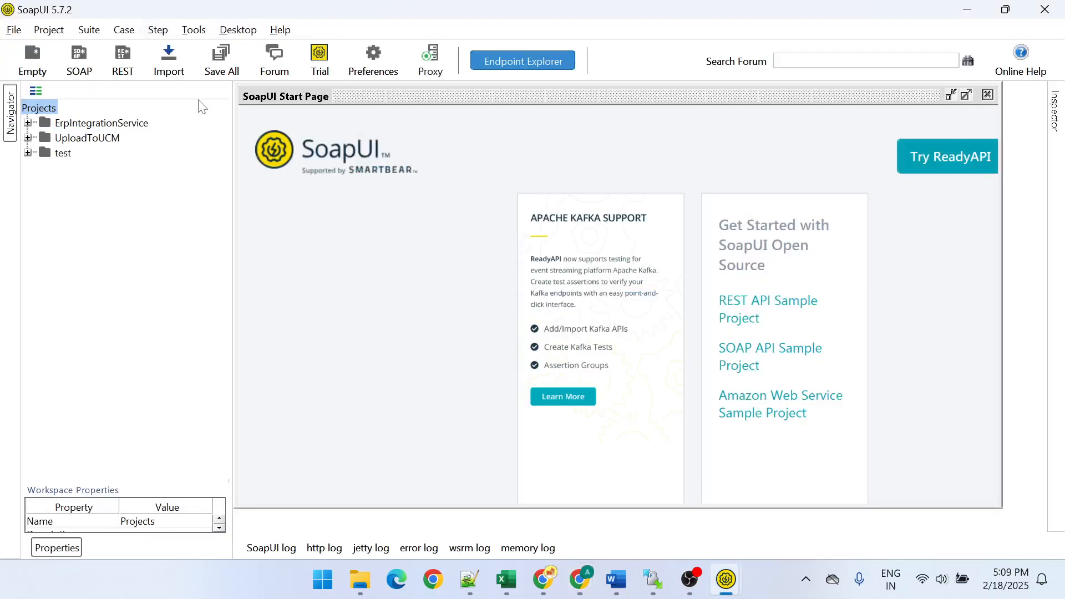
{"action": "key", "text": "alt+Tab"}
{"action": "key", "text": "Tab"}
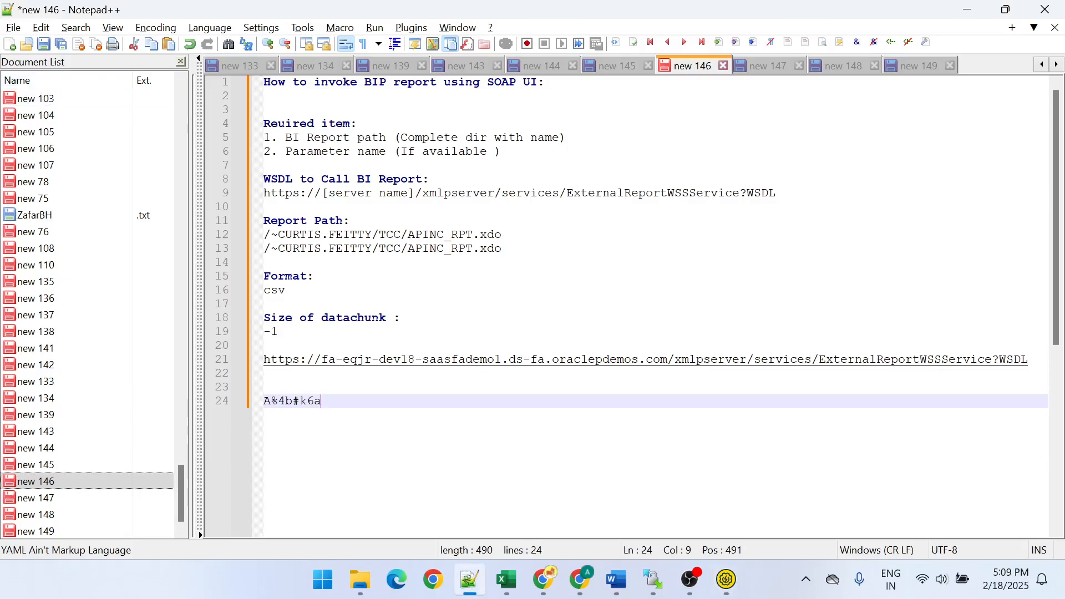
{"action": "left_click_drag", "start_coordinate": [415, 193], "coordinate": [324, 197]}
{"action": "key", "text": "ctrl+v"}
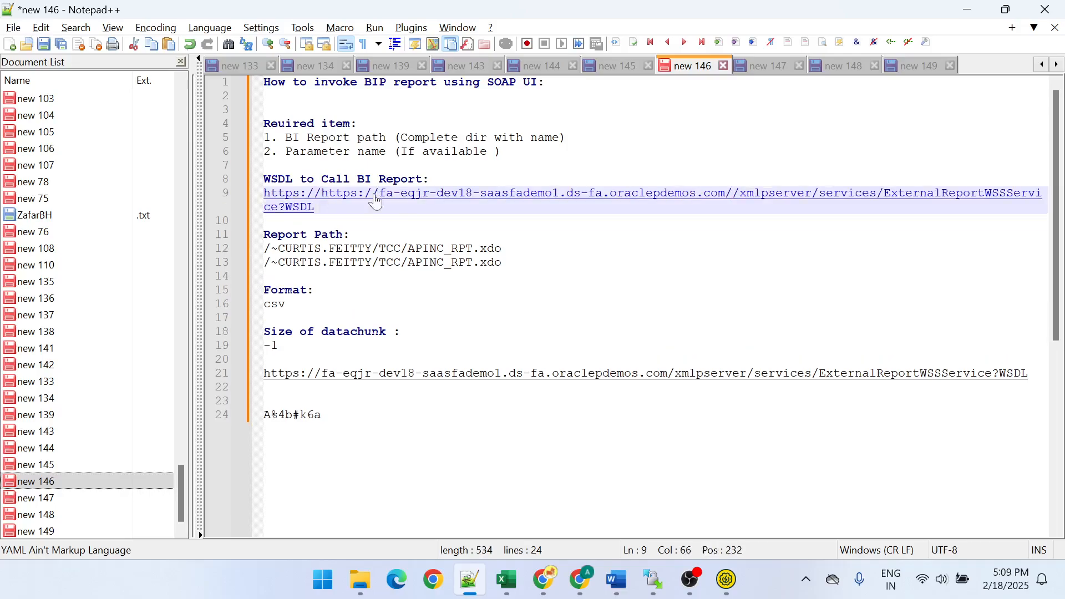
{"action": "key", "text": "BackSpace"}
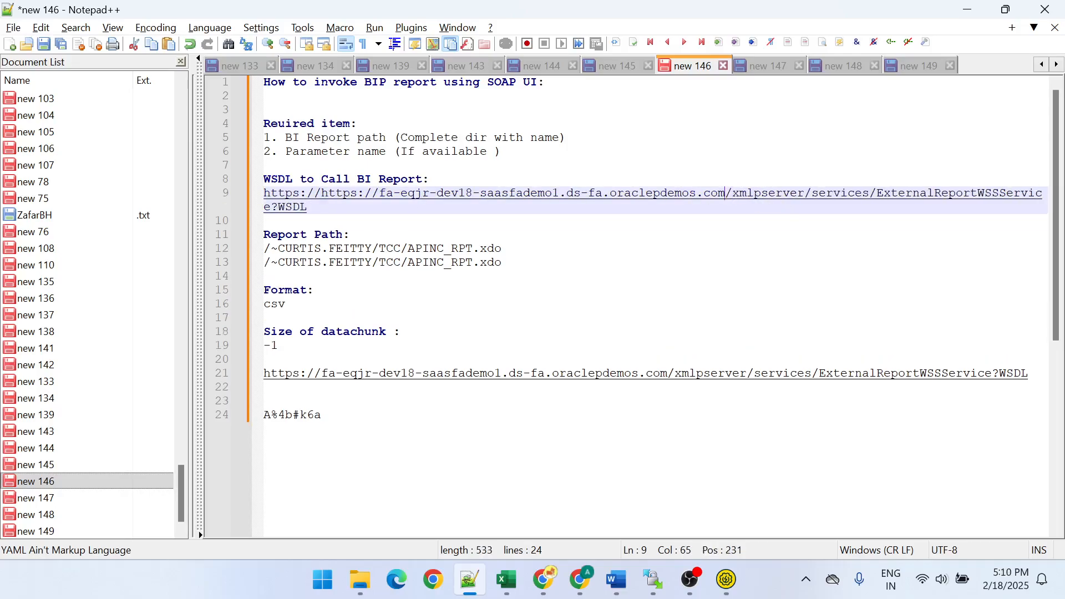
- Copy the edited WSDL URL from the notes and try to create a SOAP project named "report test" from it in SoapUI
{"action": "left_click_drag", "start_coordinate": [319, 207], "coordinate": [254, 209]}
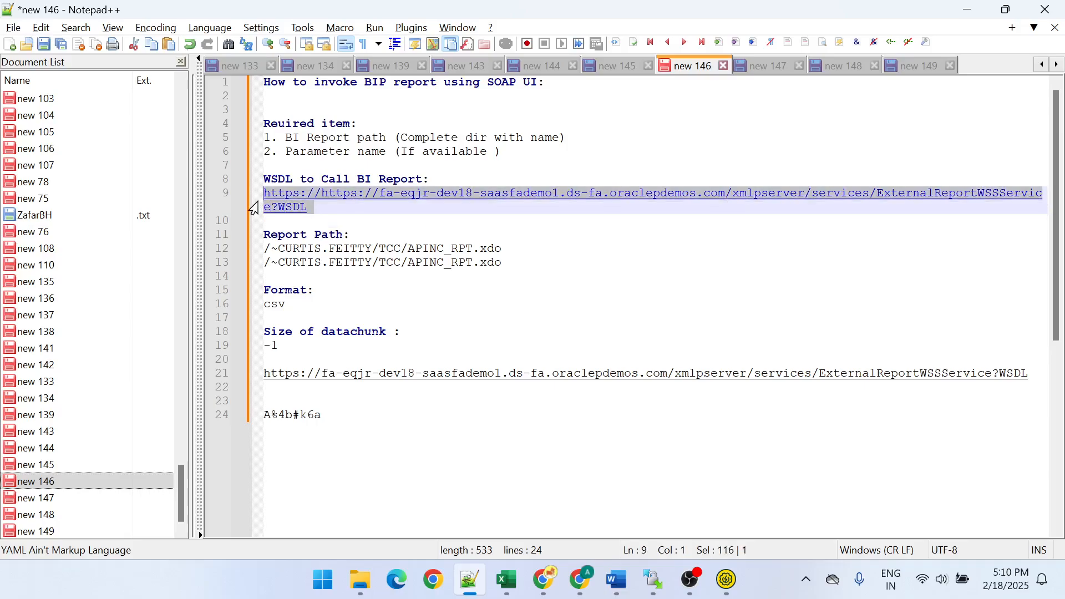
{"action": "key", "text": "alt+Tab"}
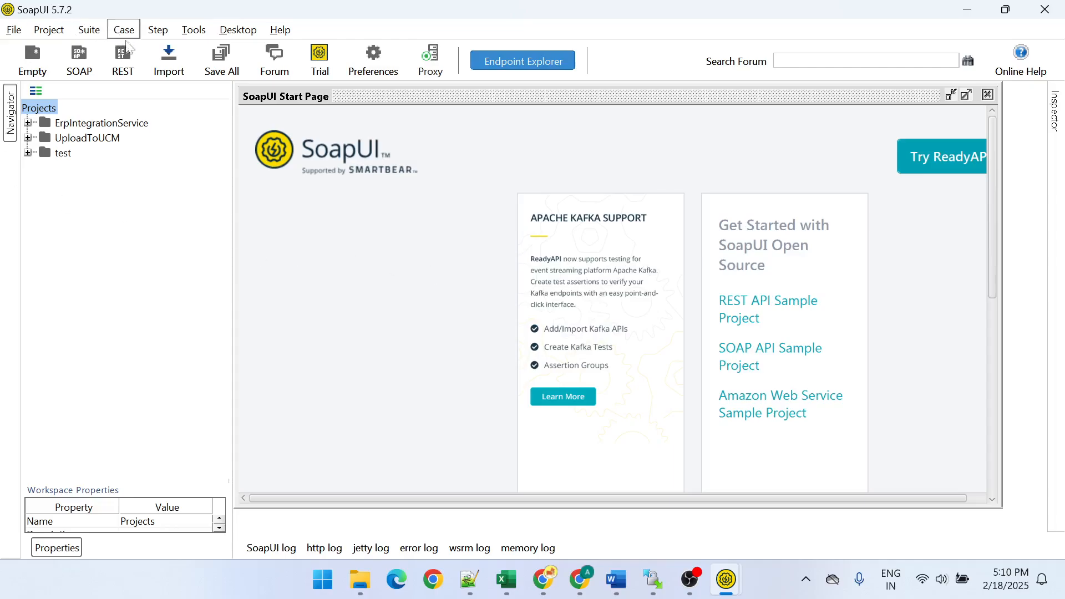
{"action": "left_click", "coordinate": [79, 63]}
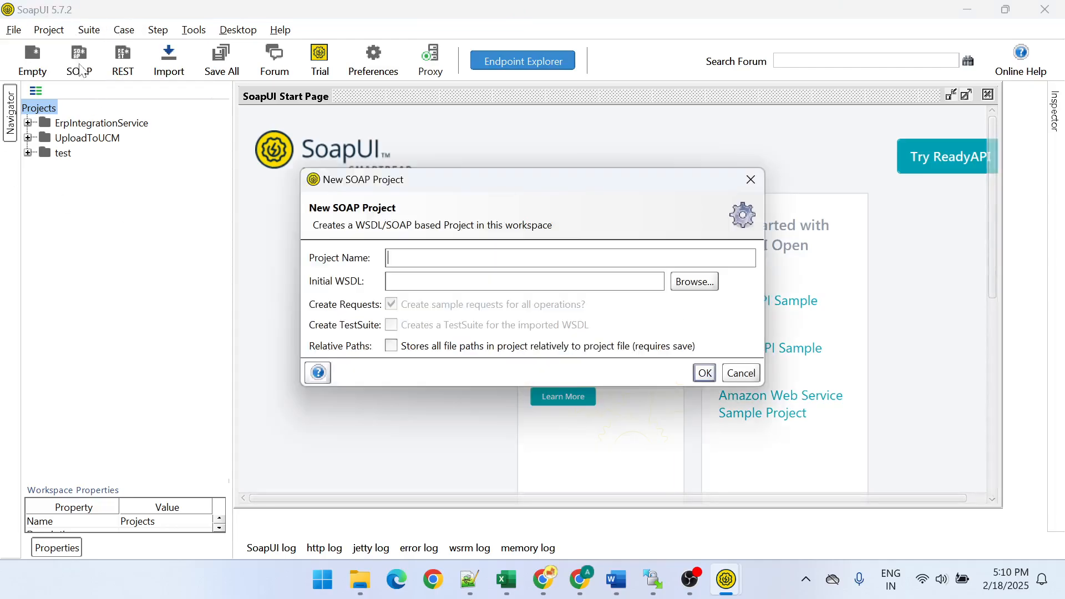
{"action": "type", "text": "report"}
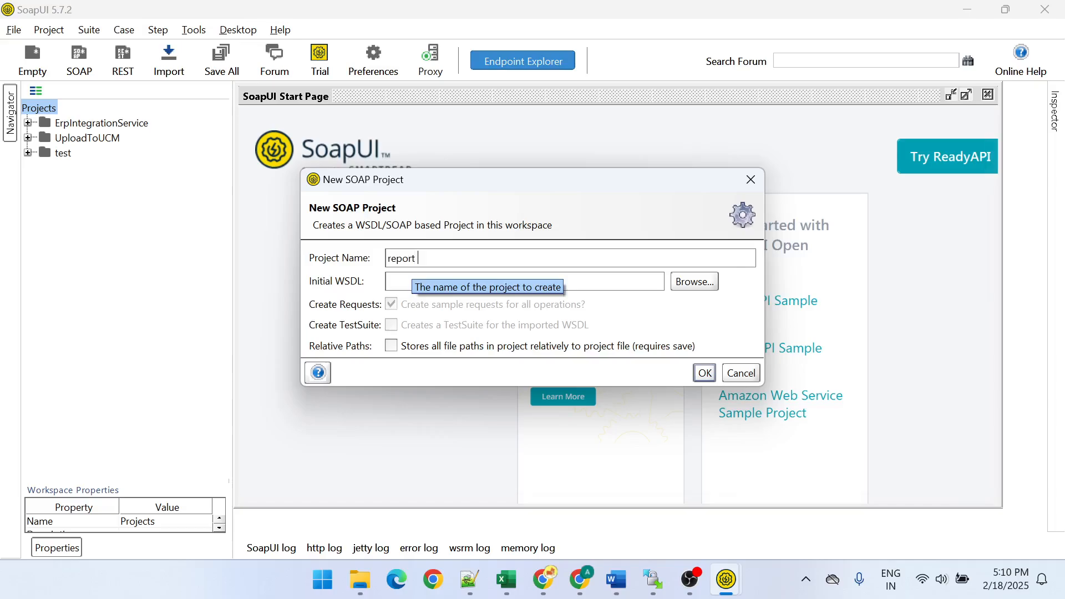
{"action": "type", "text": " test"}
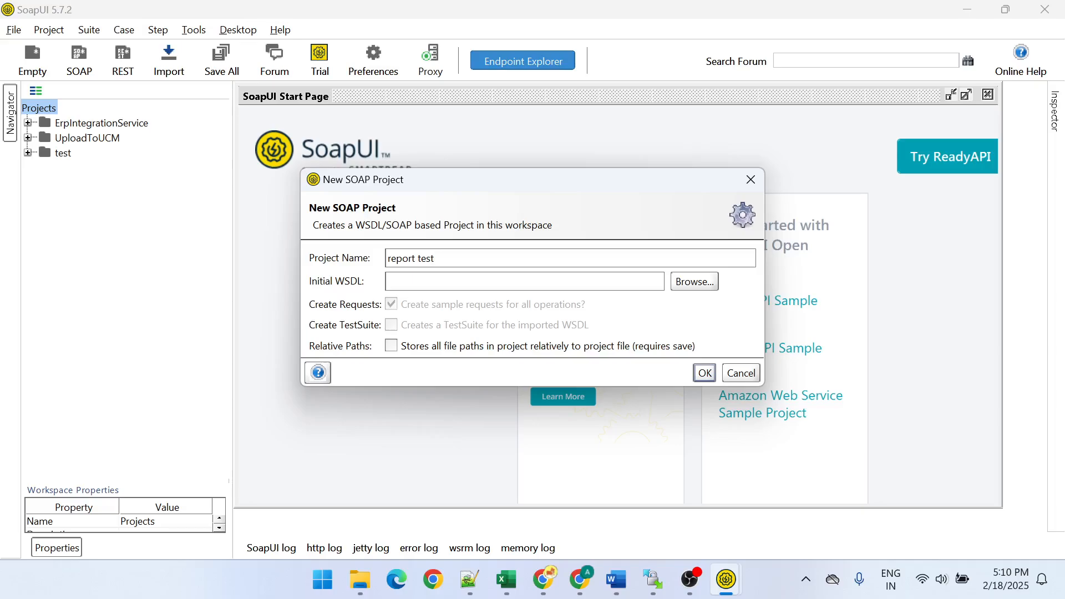
{"action": "key", "text": "Tab"}
{"action": "key", "text": "ctrl+v"}
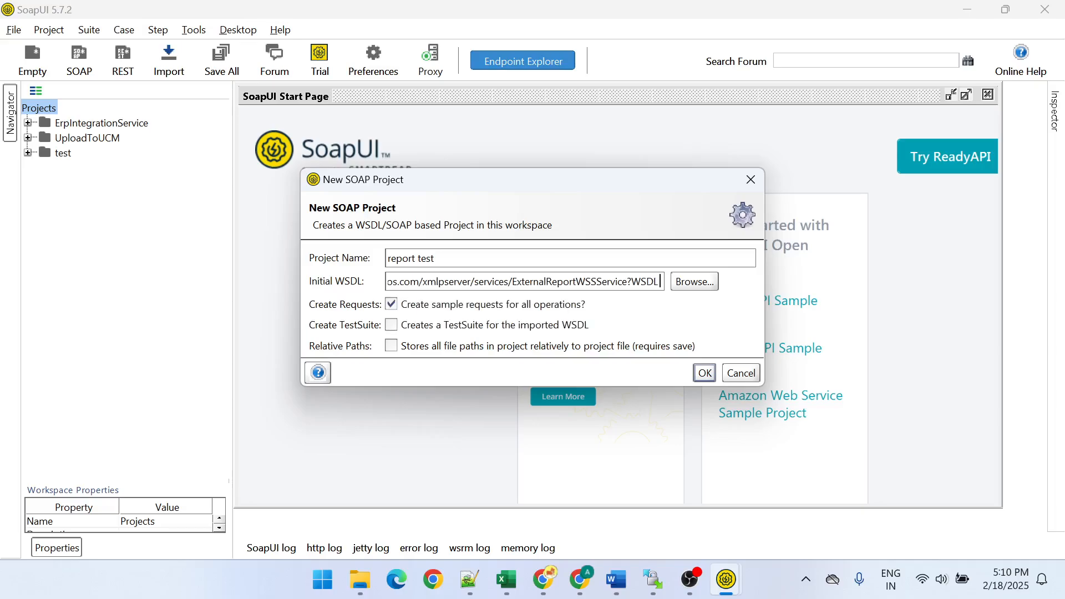
{"action": "left_click", "coordinate": [707, 372]}
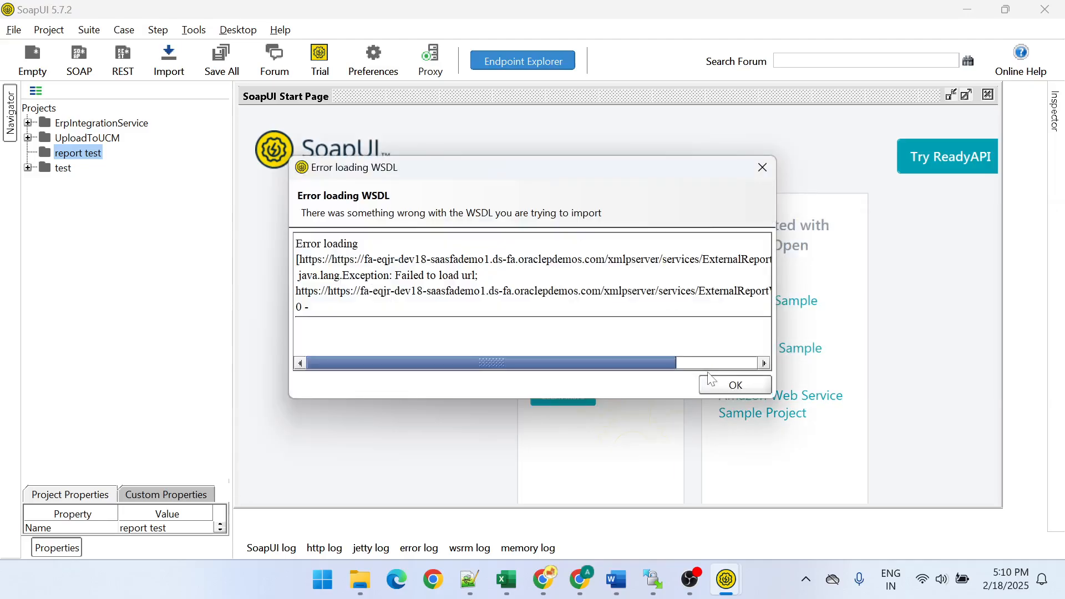
{"action": "left_click", "coordinate": [744, 391]}
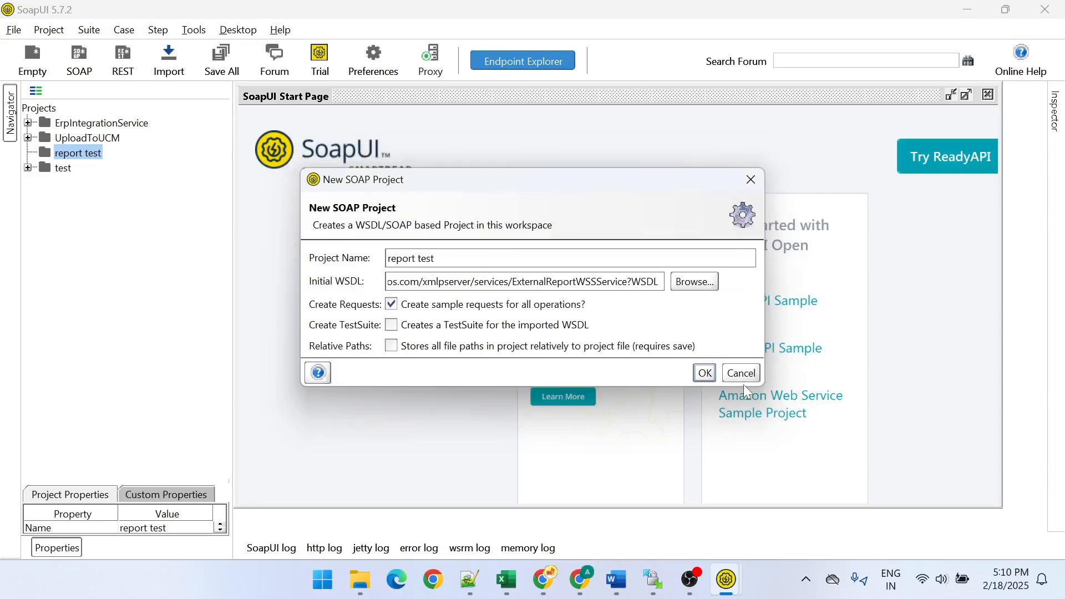
- Replace the Initial WSDL with the full ExternalReportWSSService?WSDL URL from line 21 of the notes and create the project
{"action": "triple_click", "coordinate": [602, 282]}
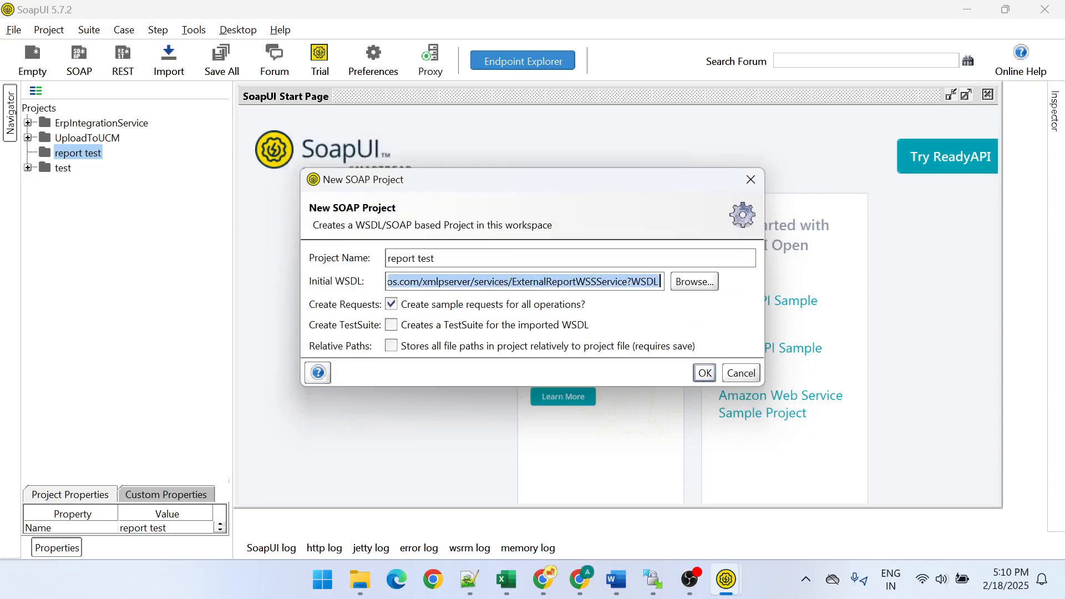
{"action": "key", "text": "Delete"}
{"action": "key", "text": "alt+Tab"}
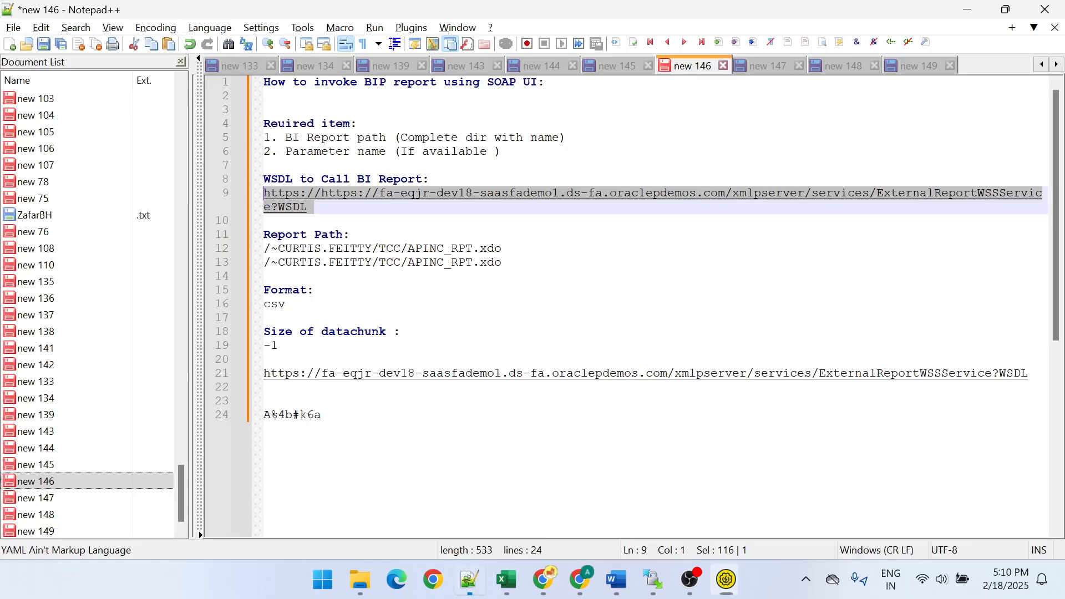
{"action": "left_click_drag", "start_coordinate": [1036, 374], "coordinate": [249, 378]}
{"action": "key", "text": "alt+Tab"}
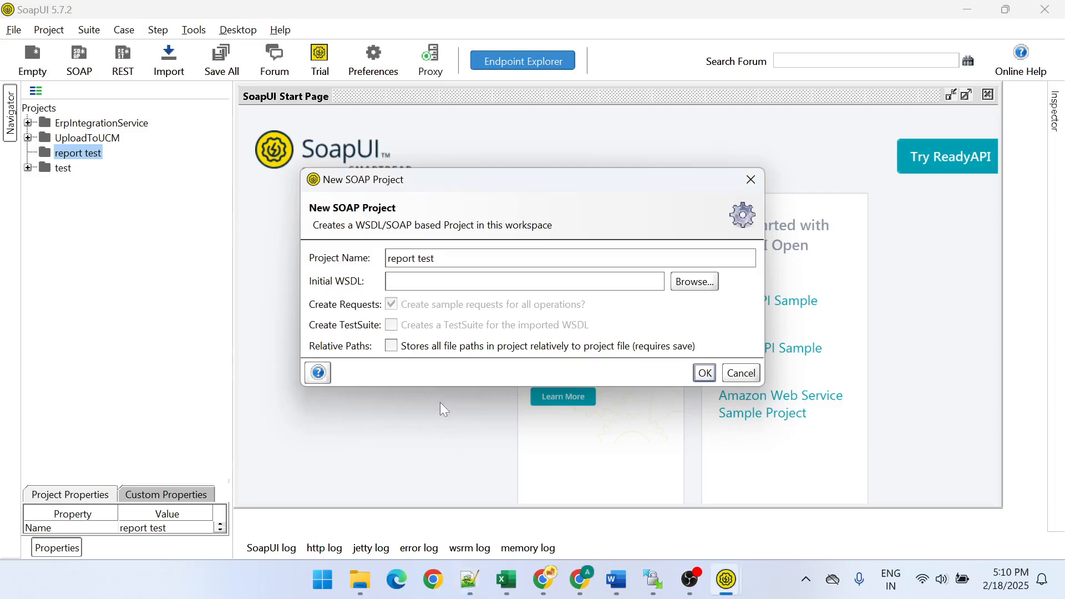
{"action": "key", "text": "ctrl+v"}
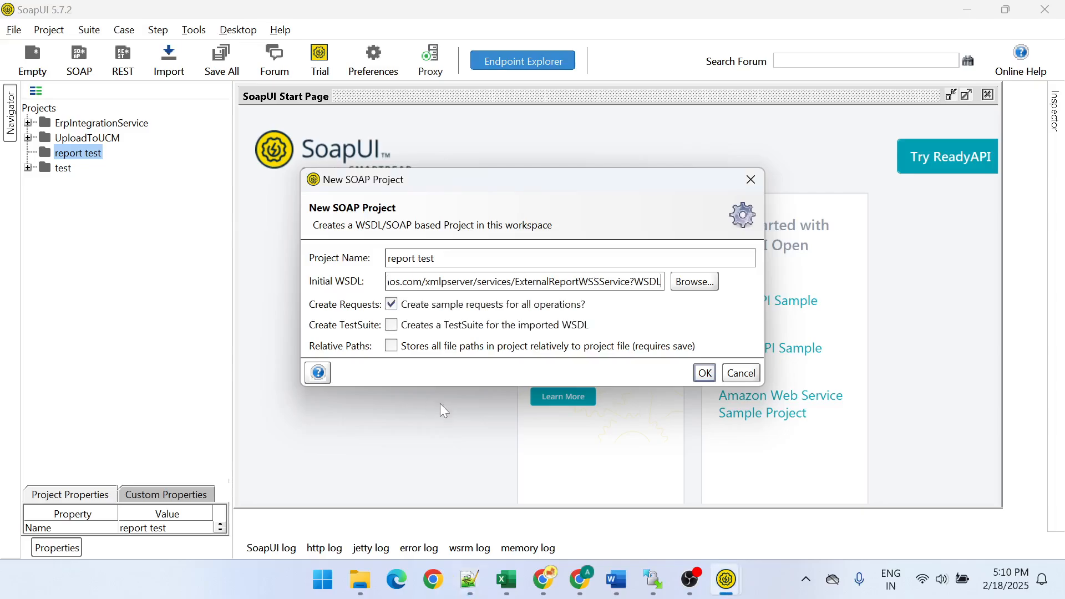
{"action": "left_click", "coordinate": [704, 374]}
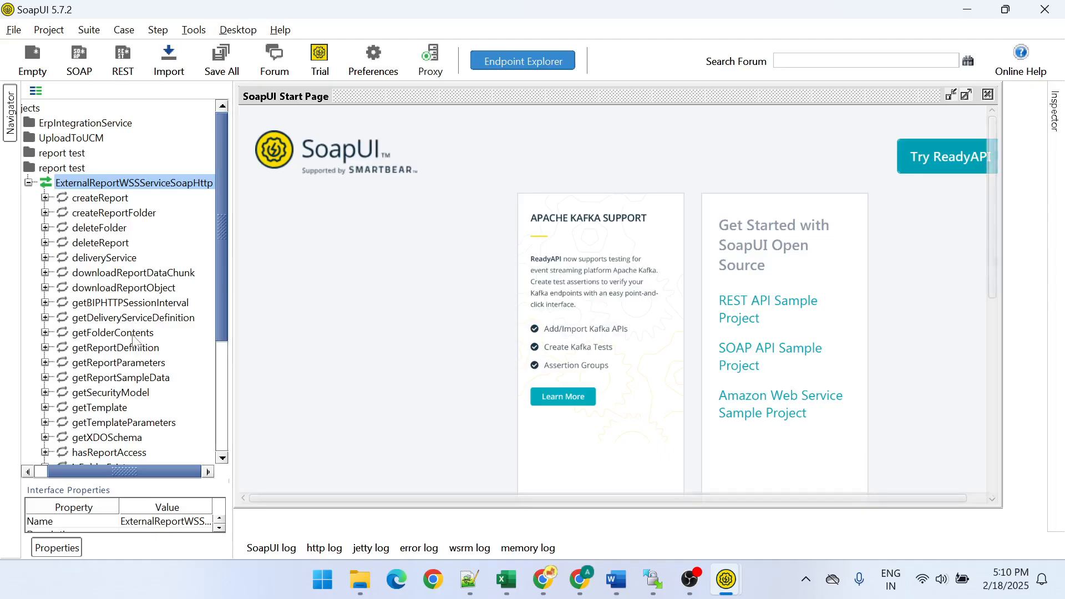
- Open Request 1 of the runReport operation and look through the request XML
{"action": "scroll", "coordinate": [134, 336], "scroll_direction": "down", "scroll_amount": 4}
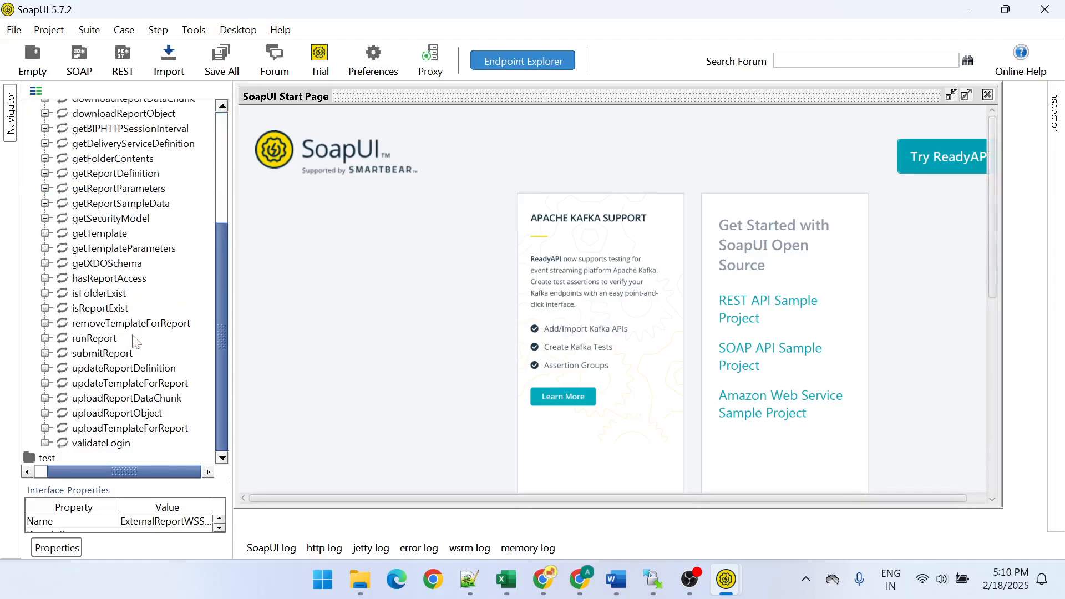
{"action": "left_click", "coordinate": [45, 337]}
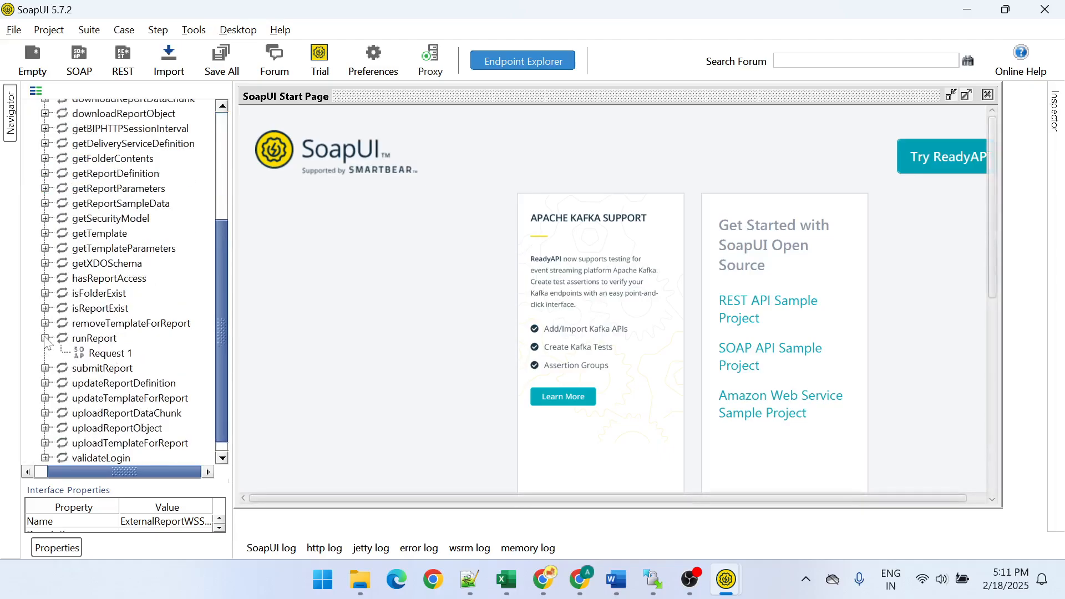
{"action": "double_click", "coordinate": [103, 353]}
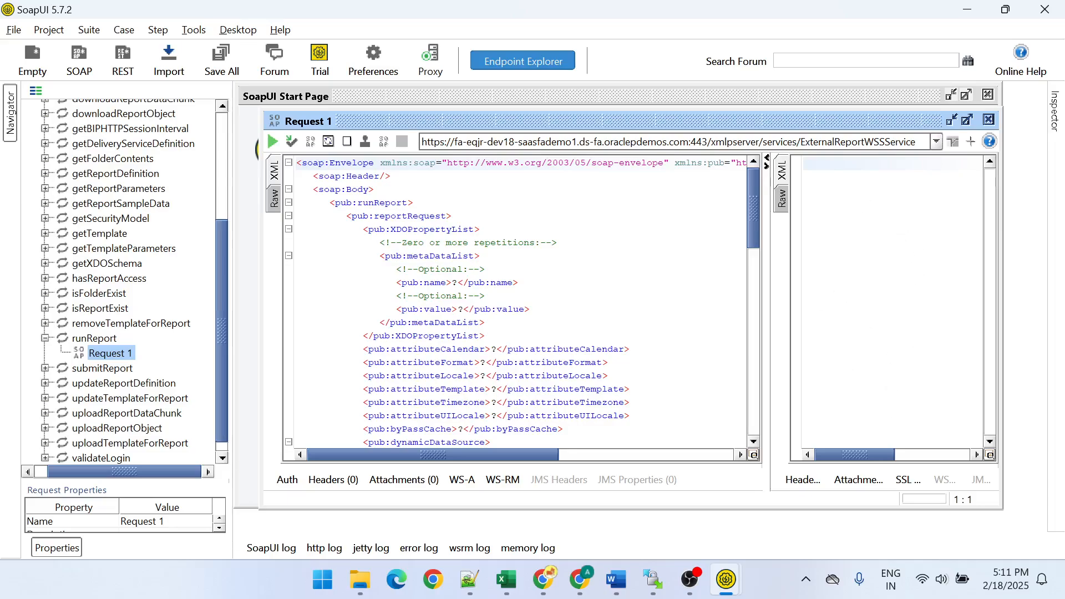
{"action": "scroll", "coordinate": [521, 302], "scroll_direction": "down", "scroll_amount": 16}
{"action": "scroll", "coordinate": [520, 303], "scroll_direction": "up", "scroll_amount": 16}
{"action": "scroll", "coordinate": [520, 302], "scroll_direction": "down", "scroll_amount": 16}
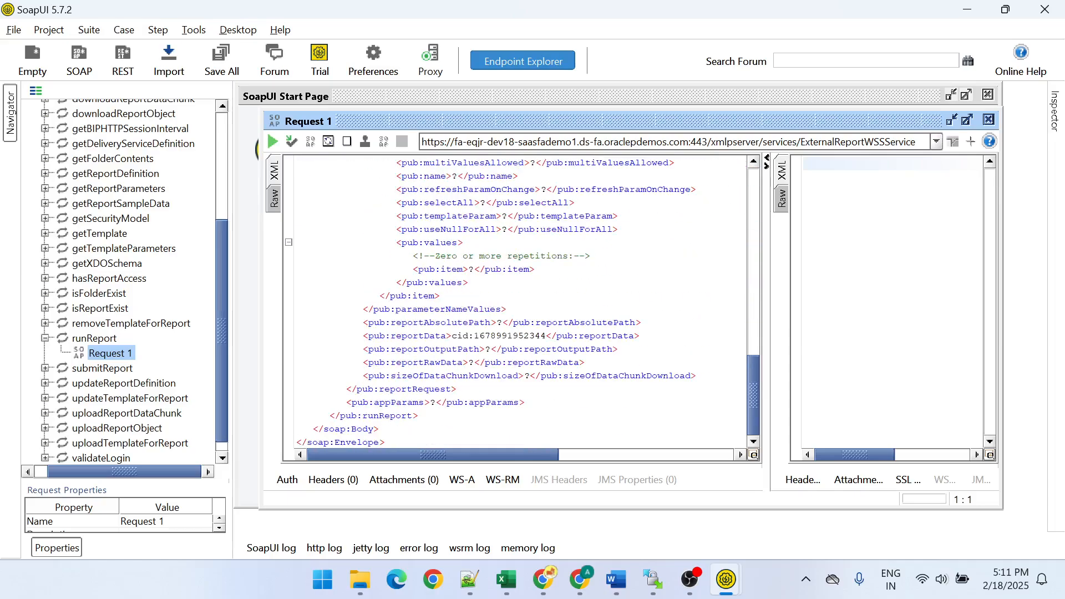
{"action": "scroll", "coordinate": [521, 303], "scroll_direction": "up", "scroll_amount": 16}
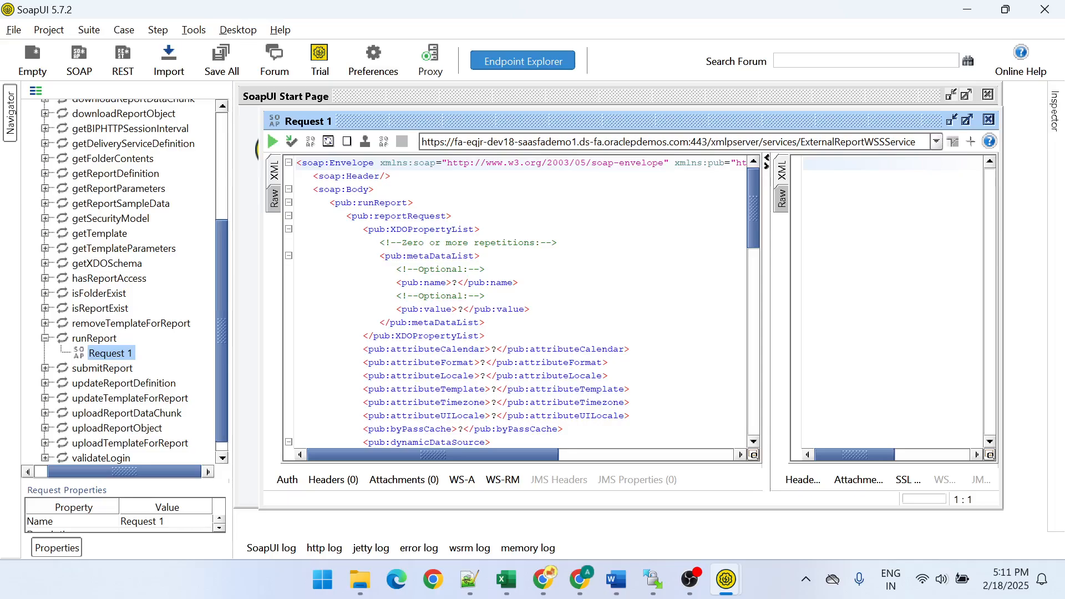
{"action": "scroll", "coordinate": [520, 302], "scroll_direction": "down", "scroll_amount": 5}
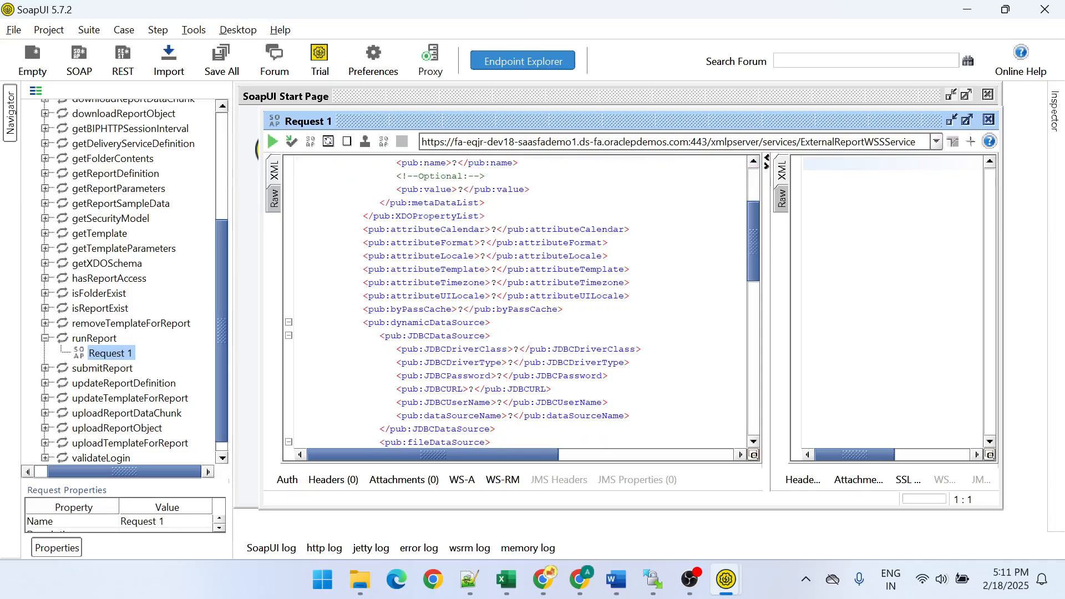
- Switch to Notepad++ and delete the duplicate report path line in the "new 146" notes
{"action": "key", "text": "alt+Tab"}
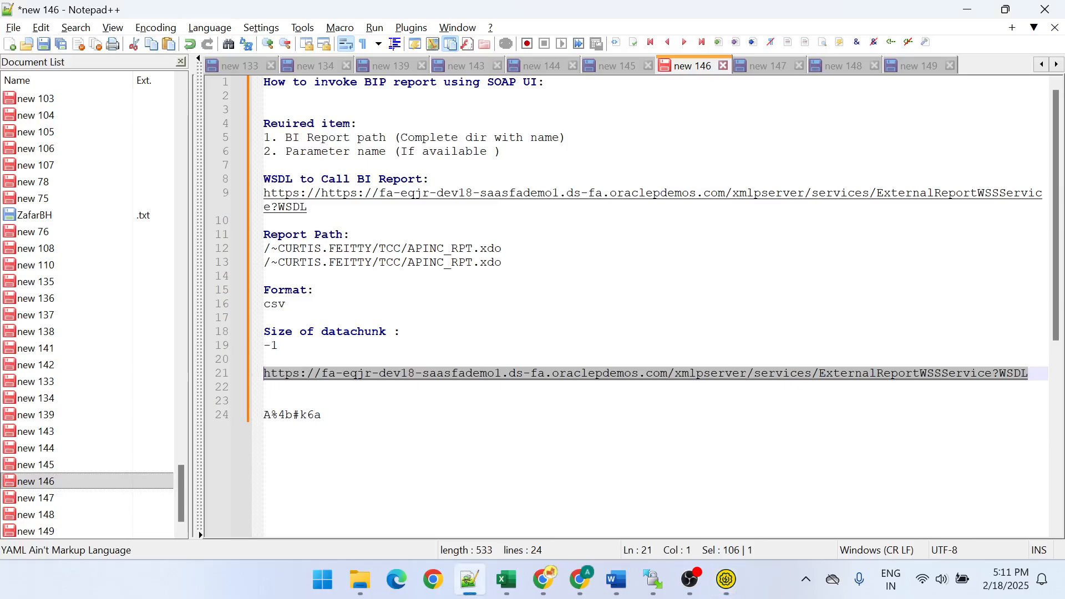
{"action": "left_click", "coordinate": [264, 276]}
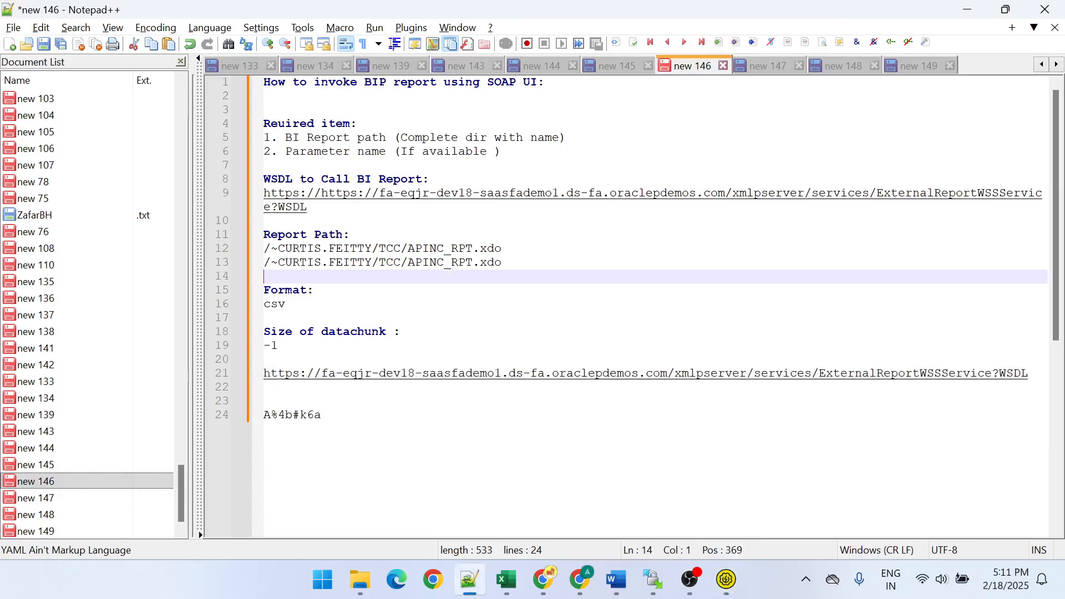
{"action": "key", "text": "shift+Up"}
{"action": "key", "text": "BackSpace"}
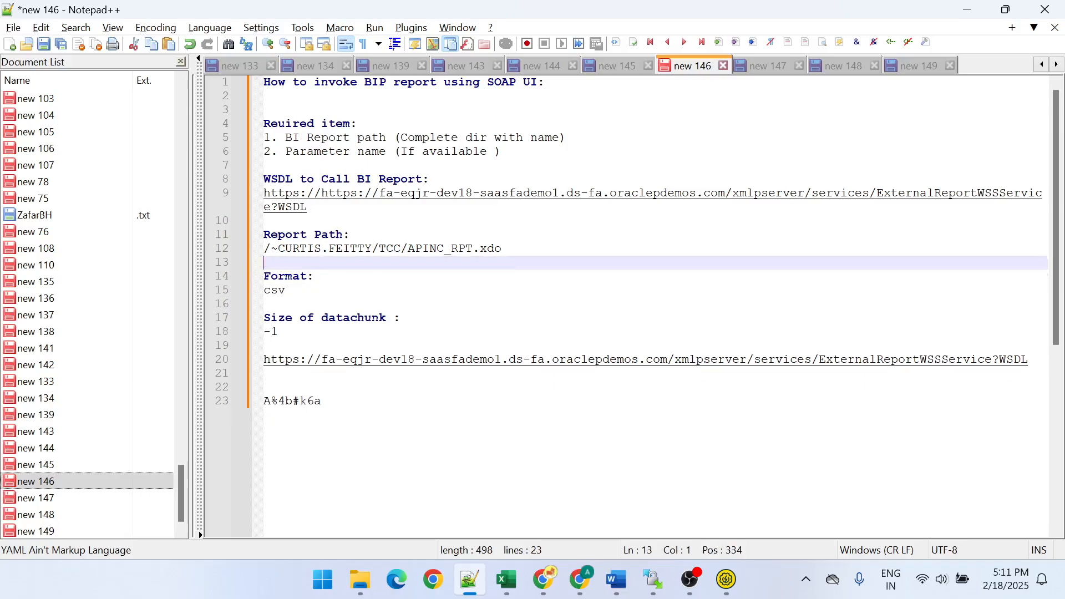
- Bookmark the Report Path, Format and Size of datachunk headings and remove the extra space after "If available" in the notes
{"action": "left_click", "coordinate": [237, 235]}
{"action": "left_click", "coordinate": [238, 275]}
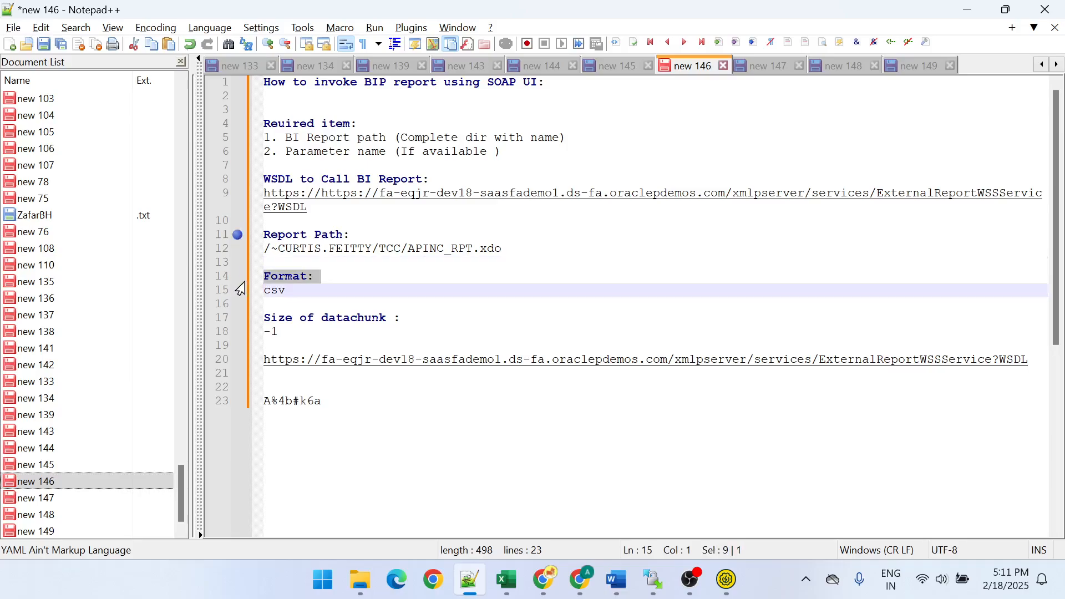
{"action": "left_click", "coordinate": [238, 277]}
{"action": "left_click", "coordinate": [238, 318]}
{"action": "left_click", "coordinate": [494, 152]}
{"action": "key", "text": "BackSpace"}
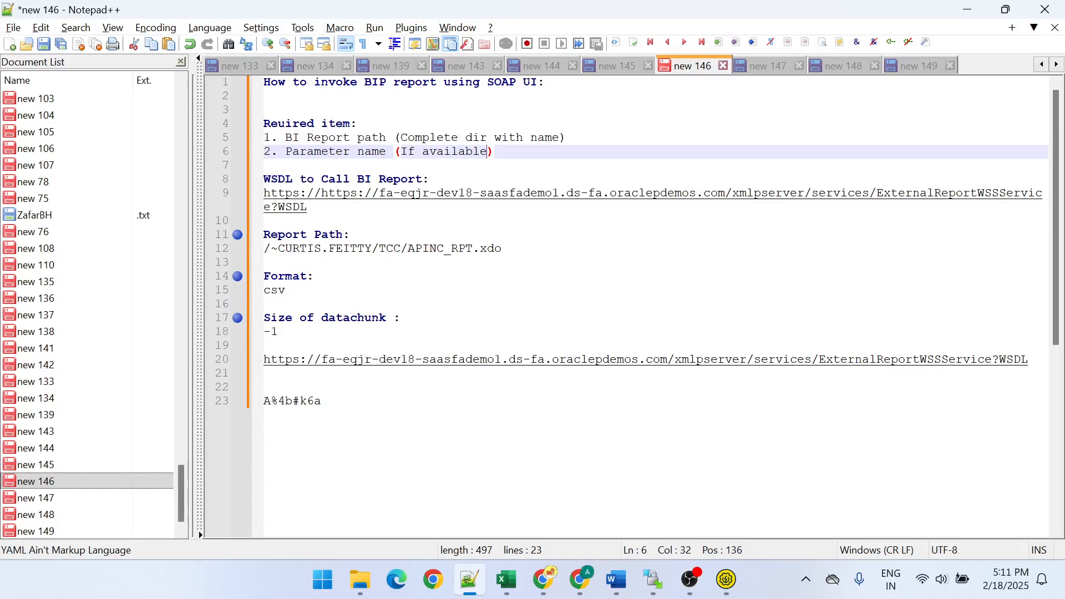
- Examine the runReport request XML in SoapUI and the "?" placeholders in its Notepad++ copy, "new 150"
{"action": "key", "text": "alt+Tab"}
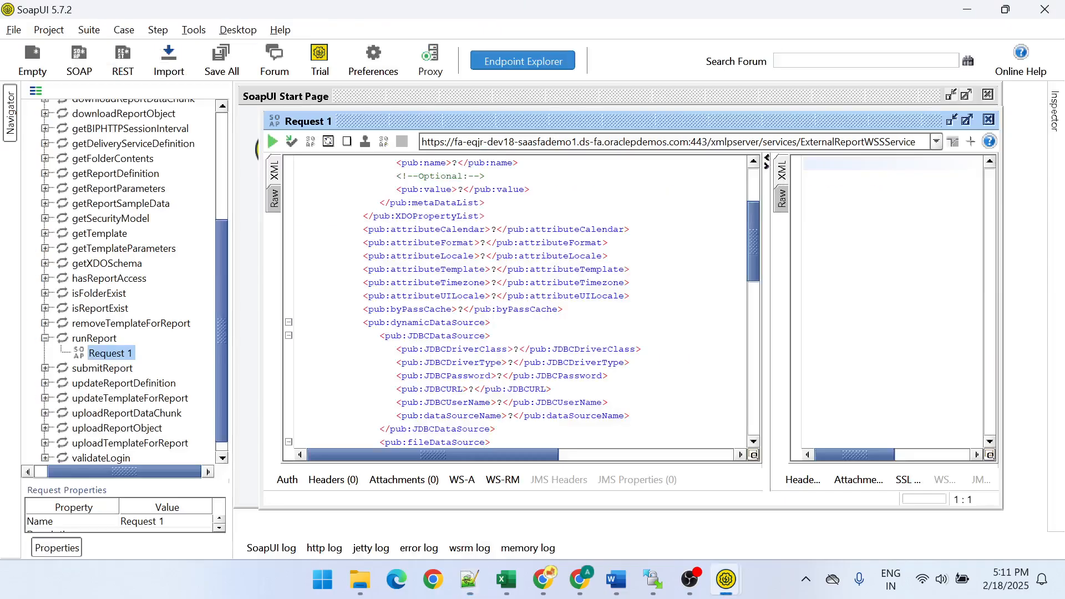
{"action": "scroll", "coordinate": [518, 302], "scroll_direction": "up", "scroll_amount": 3}
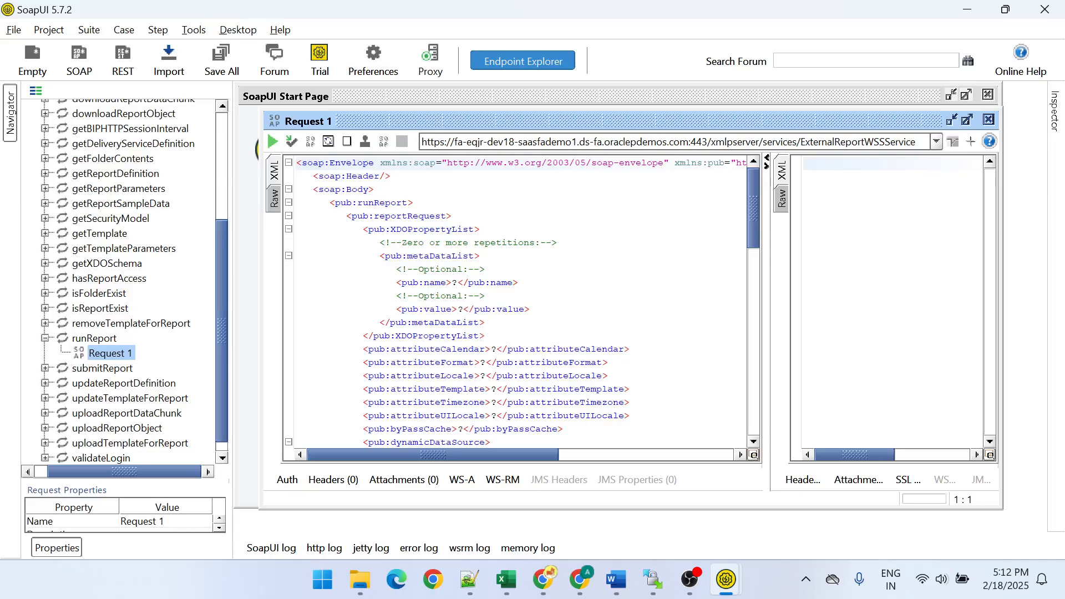
{"action": "scroll", "coordinate": [519, 302], "scroll_direction": "down", "scroll_amount": 6}
{"action": "scroll", "coordinate": [518, 303], "scroll_direction": "up", "scroll_amount": 6}
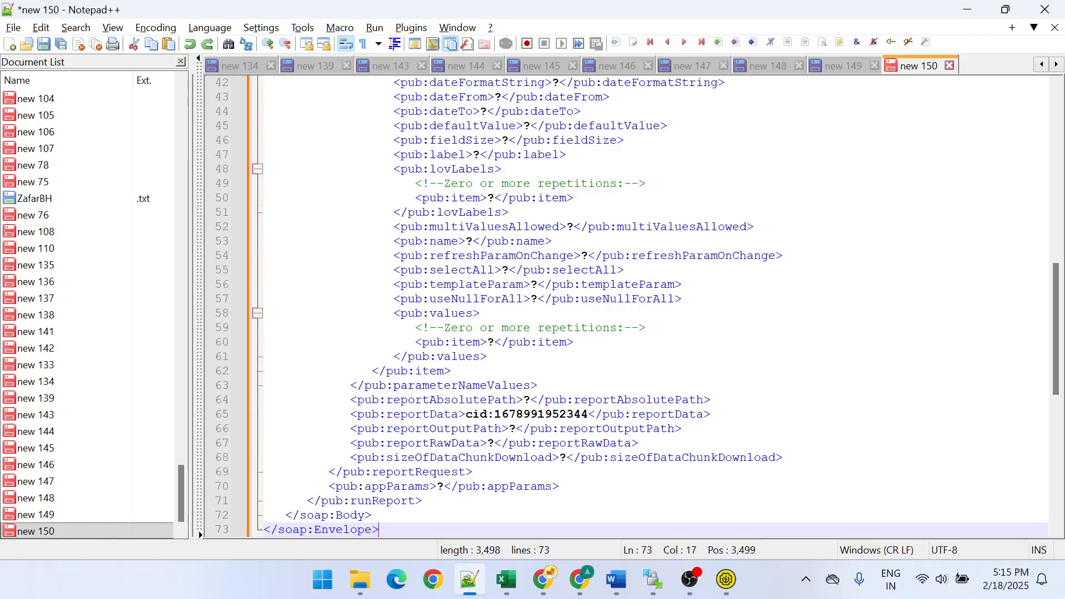
{"action": "scroll", "coordinate": [627, 305], "scroll_direction": "up", "scroll_amount": 14}
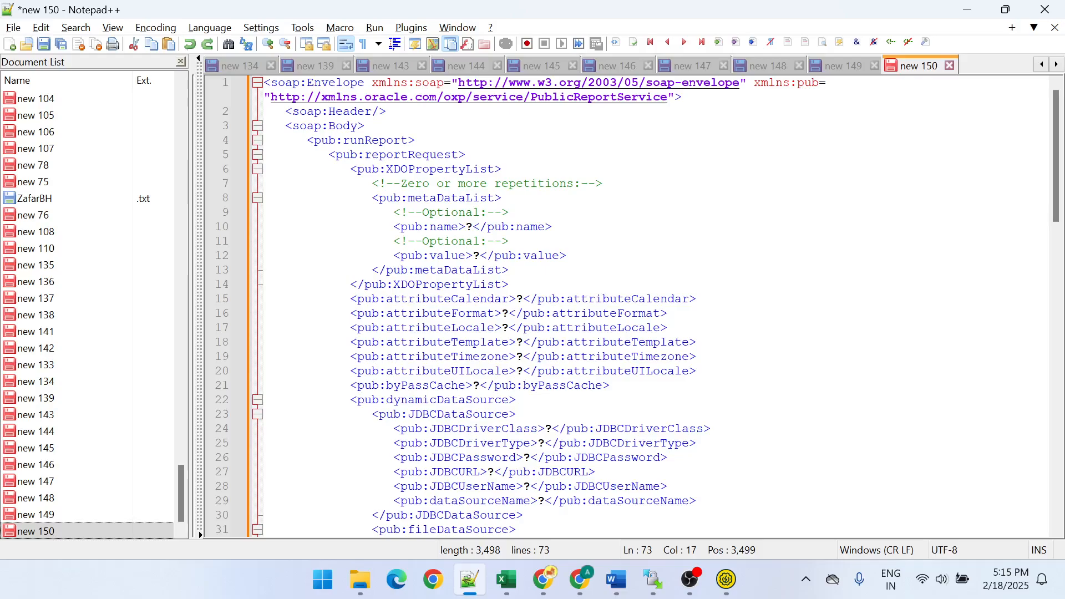
{"action": "left_click", "coordinate": [523, 299]}
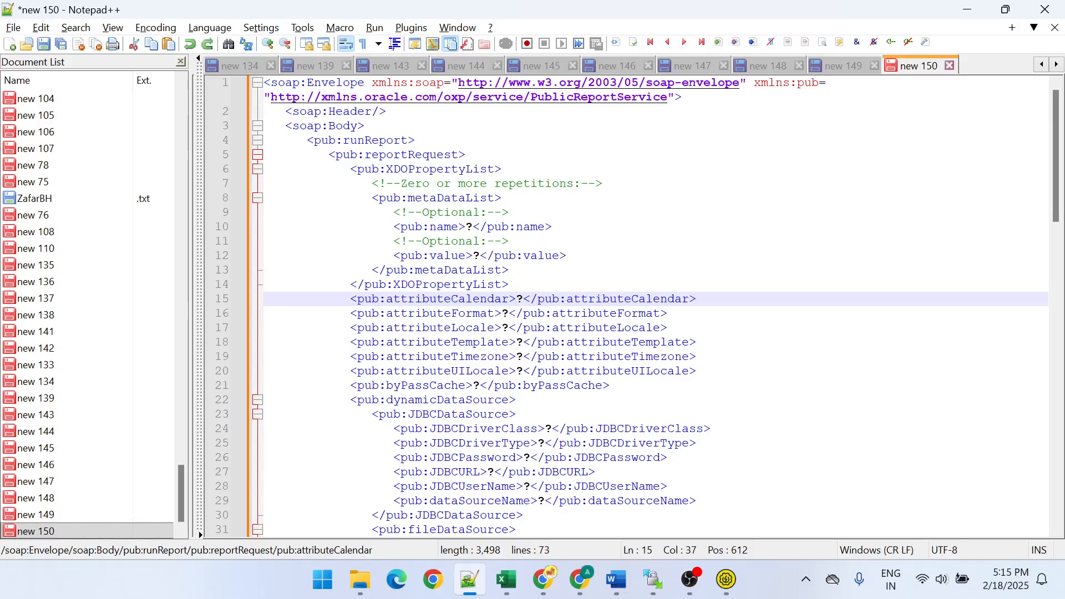
{"action": "left_click", "coordinate": [509, 313]}
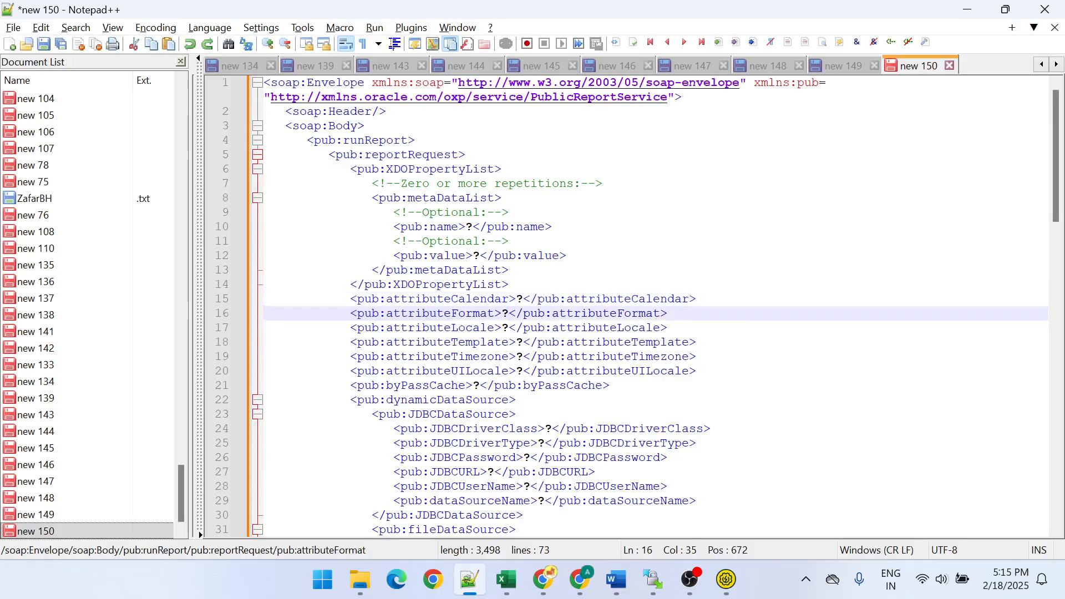
{"action": "left_click", "coordinate": [509, 328]}
{"action": "scroll", "coordinate": [637, 306], "scroll_direction": "down", "scroll_amount": 1}
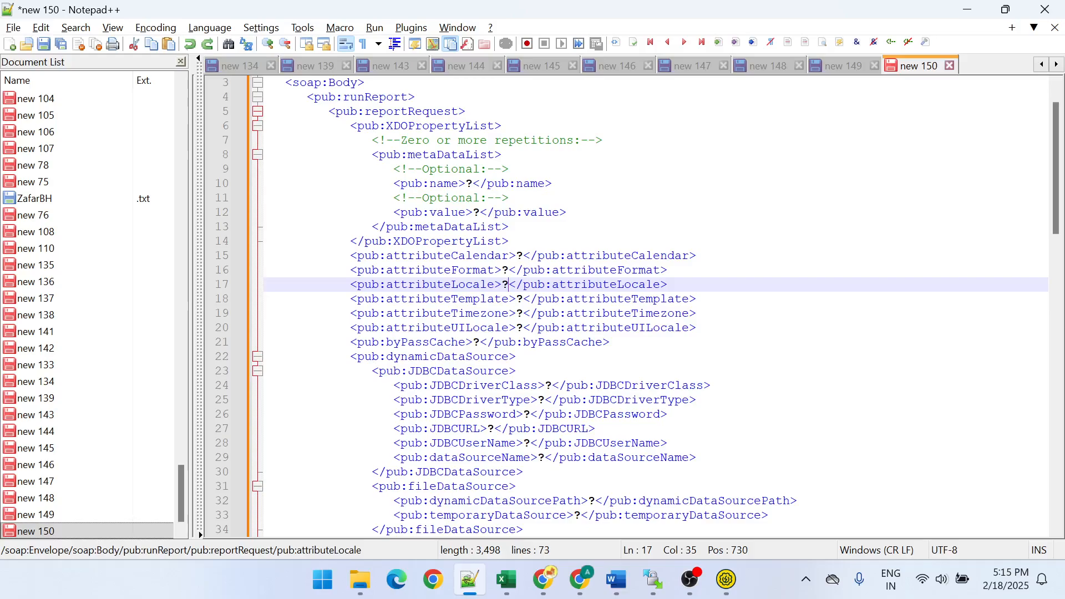
{"action": "scroll", "coordinate": [655, 306], "scroll_direction": "down", "scroll_amount": 7}
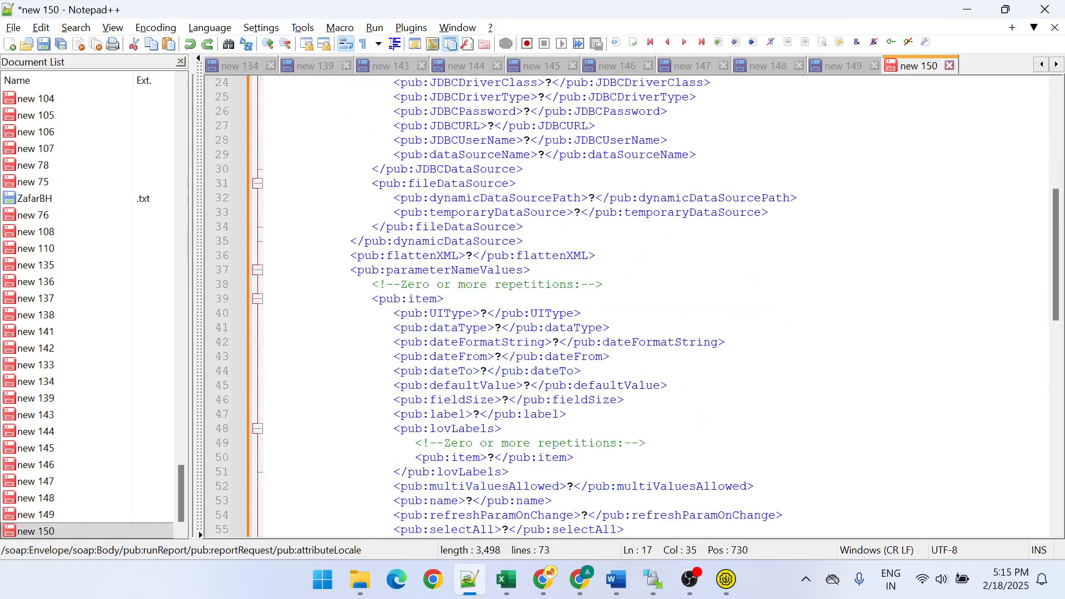
{"action": "scroll", "coordinate": [655, 306], "scroll_direction": "down", "scroll_amount": 3}
{"action": "scroll", "coordinate": [654, 306], "scroll_direction": "up", "scroll_amount": 3}
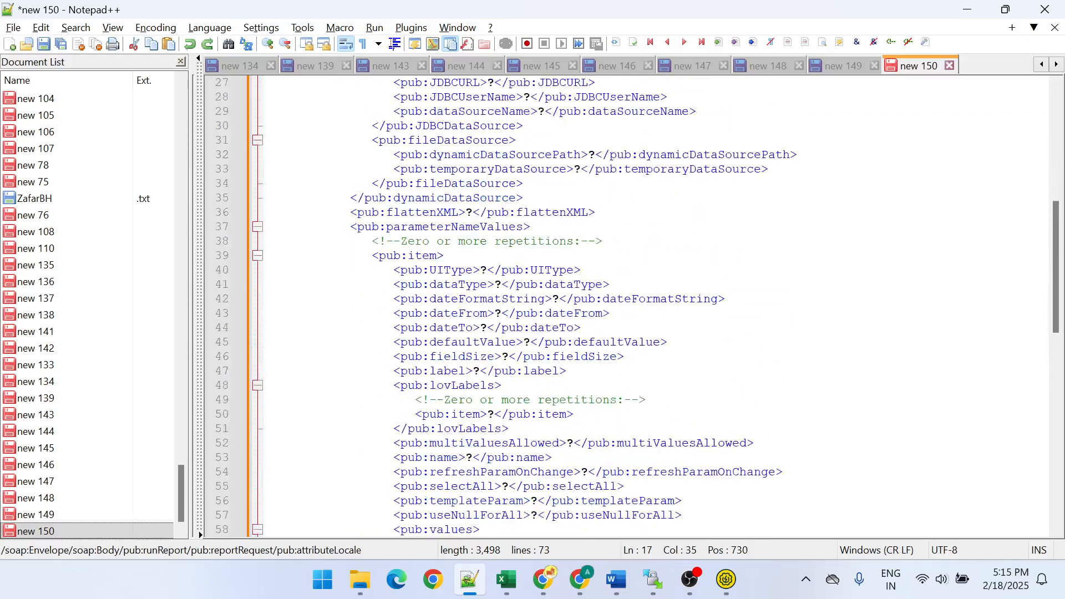
- Remove every "?" placeholder from the request XML in "new 150" by replacing them all with nothing
{"action": "left_click", "coordinate": [487, 313]}
{"action": "key", "text": "BackSpace"}
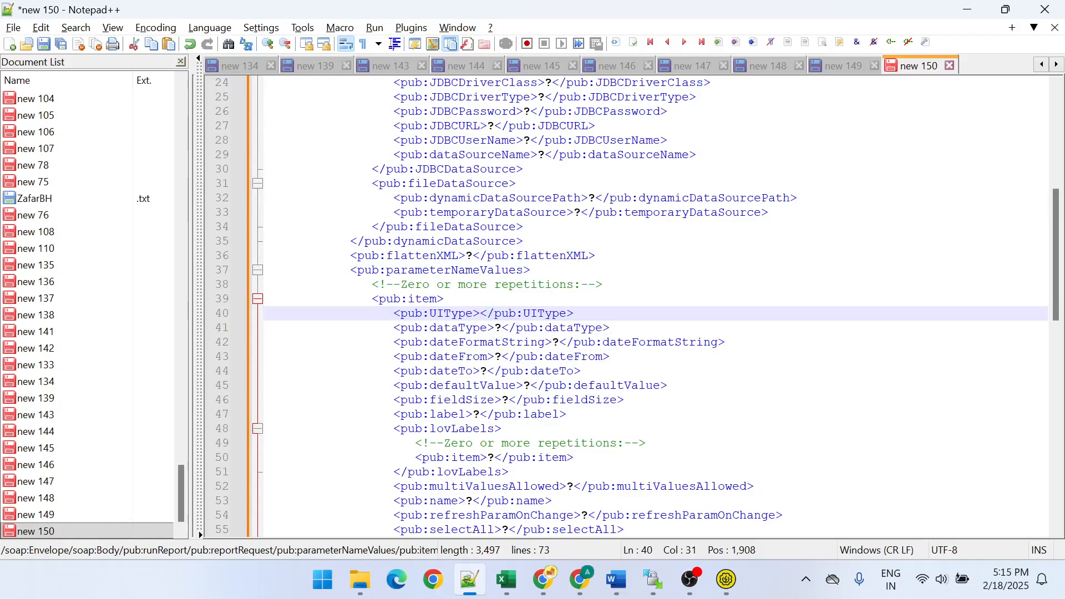
{"action": "key", "text": "ctrl+f"}
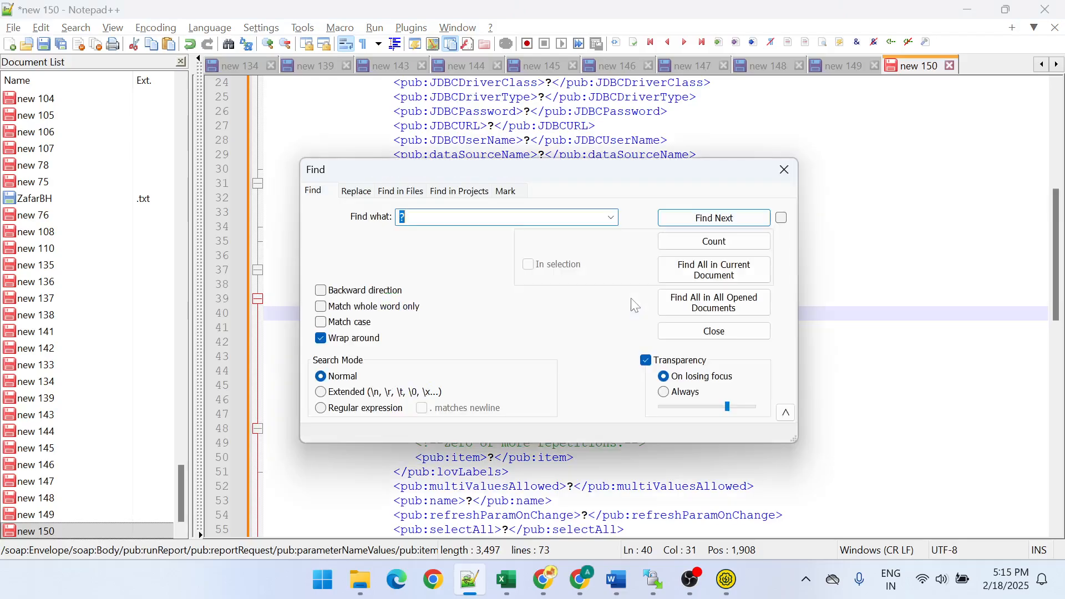
{"action": "left_click", "coordinate": [357, 194]}
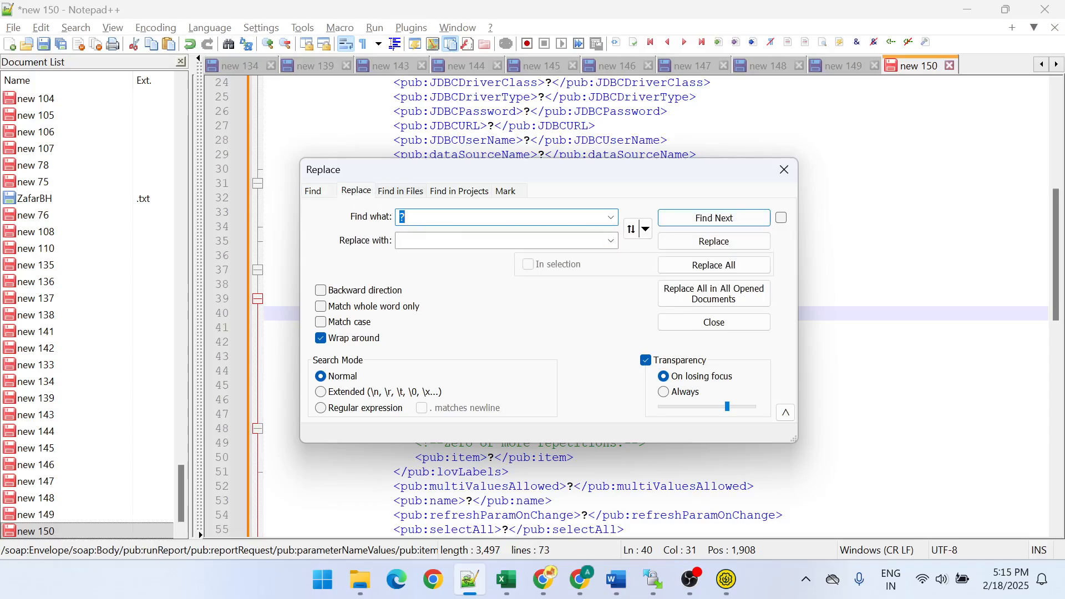
{"action": "left_click", "coordinate": [416, 241]}
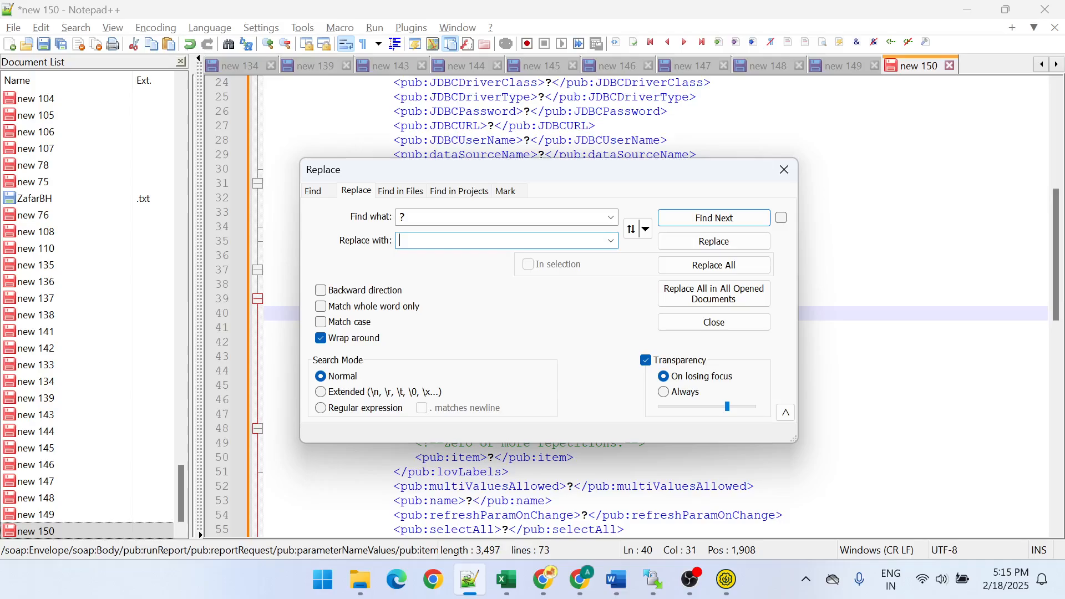
{"action": "left_click", "coordinate": [709, 266]}
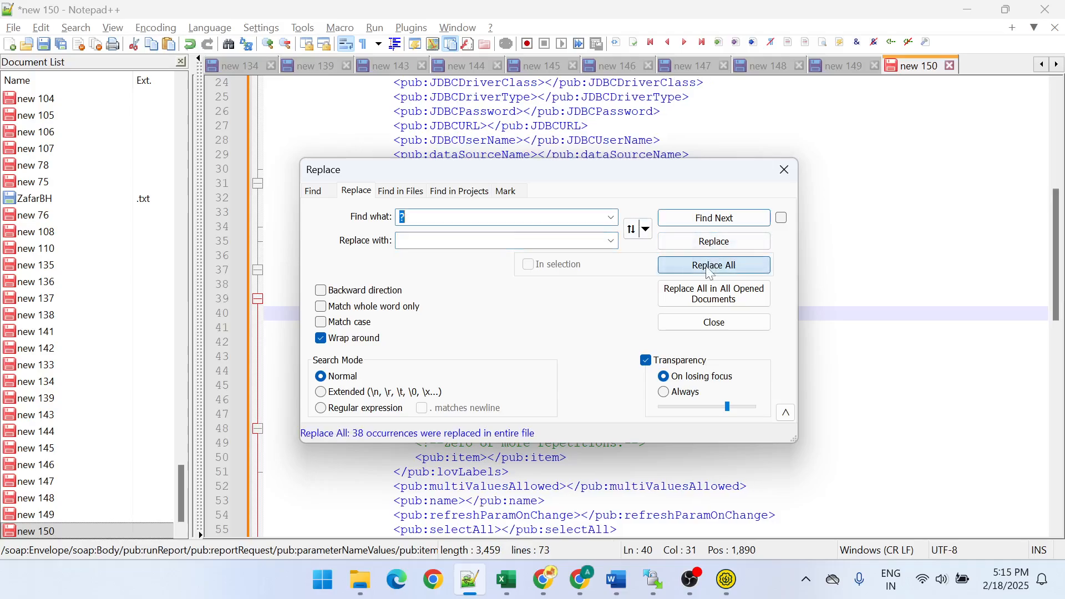
{"action": "left_click", "coordinate": [783, 169]}
- Delete the cid value inside the reportData element, leaving the element empty
{"action": "scroll", "coordinate": [798, 177], "scroll_direction": "up", "scroll_amount": 5}
{"action": "scroll", "coordinate": [799, 177], "scroll_direction": "down", "scroll_amount": 15}
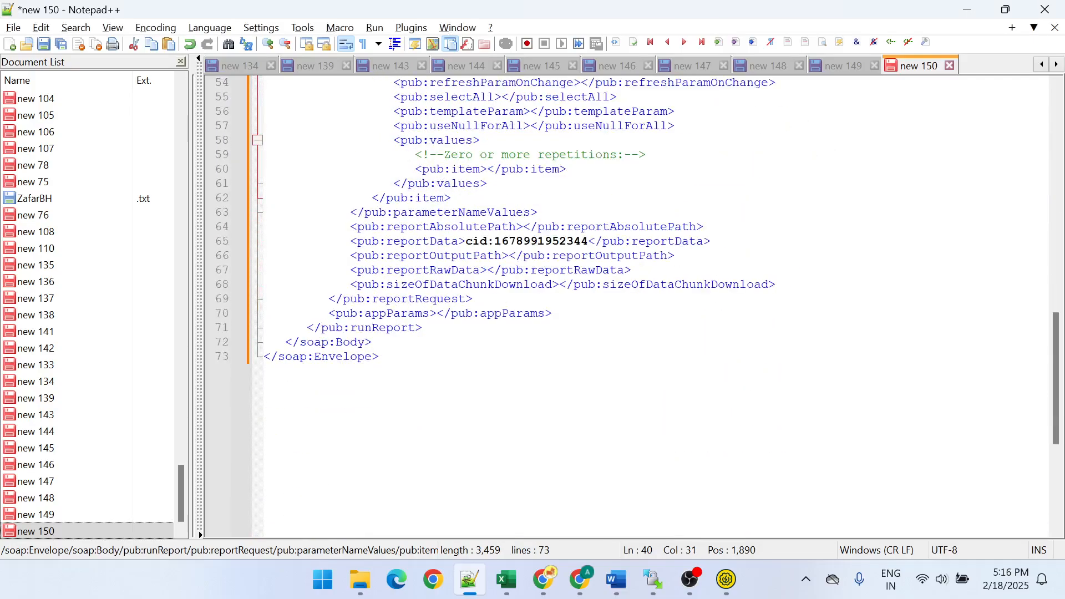
{"action": "right_click", "coordinate": [650, 258]}
{"action": "left_click", "coordinate": [537, 366]}
{"action": "left_click_drag", "start_coordinate": [588, 240], "coordinate": [466, 241]}
{"action": "key", "text": "Delete"}
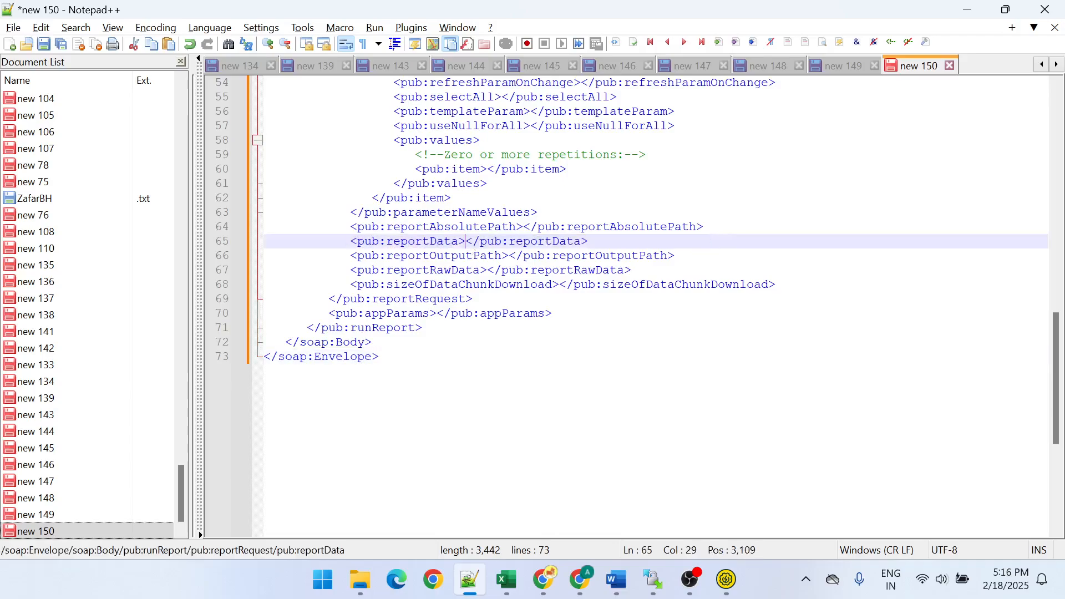
- Copy the APINC_RPT.xdo report path from the "new 146" notes into the reportAbsolutePath element of "new 150"
{"action": "left_click", "coordinate": [523, 226]}
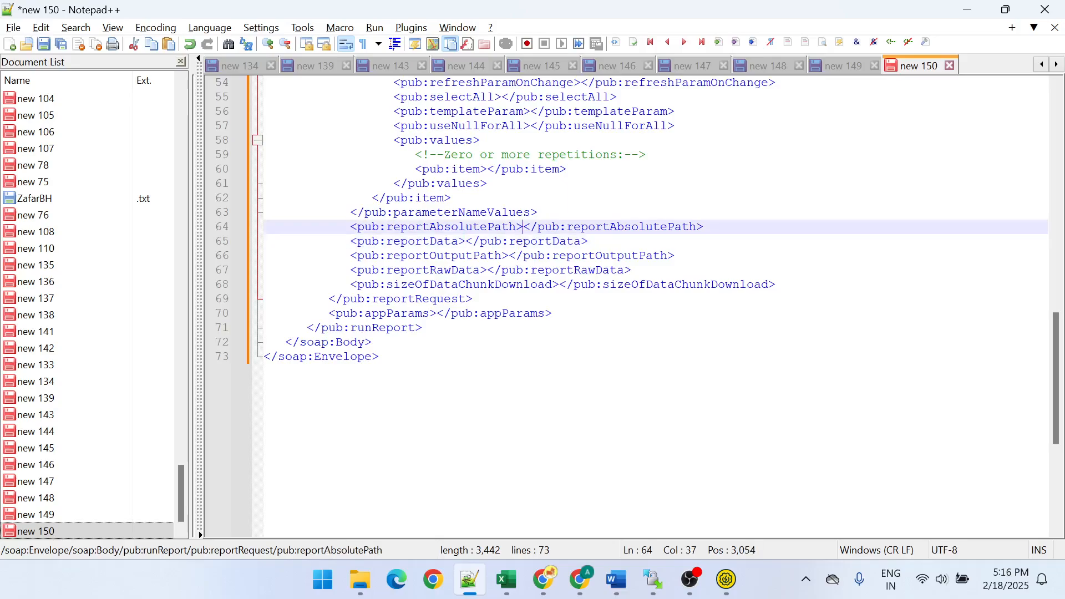
{"action": "left_click", "coordinate": [840, 66]}
{"action": "left_click", "coordinate": [700, 66]}
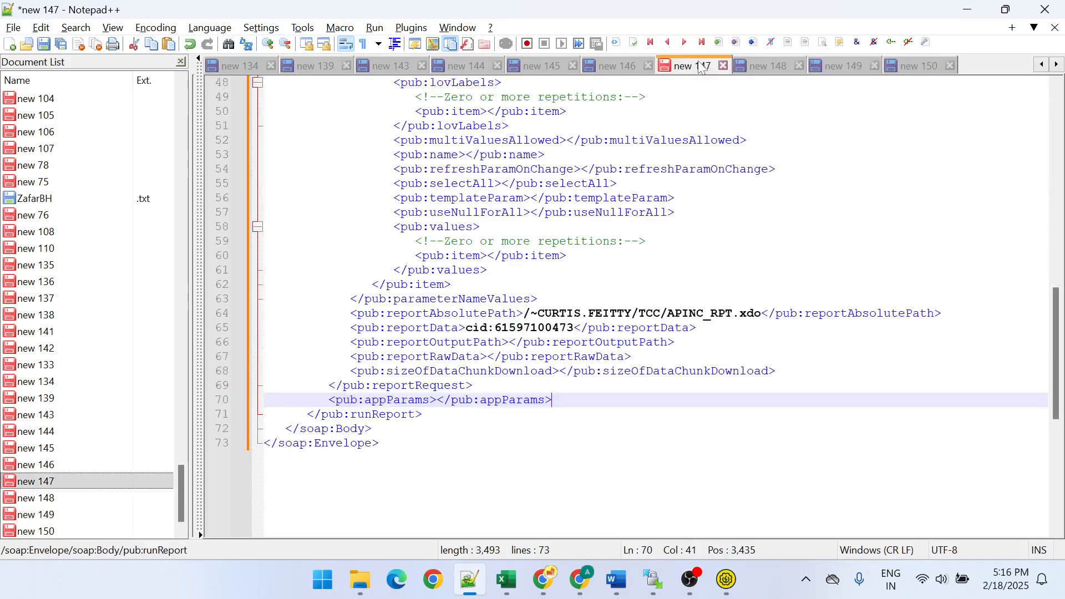
{"action": "left_click", "coordinate": [619, 66]}
{"action": "left_click_drag", "start_coordinate": [502, 248], "coordinate": [264, 250]}
{"action": "key", "text": "ctrl+c"}
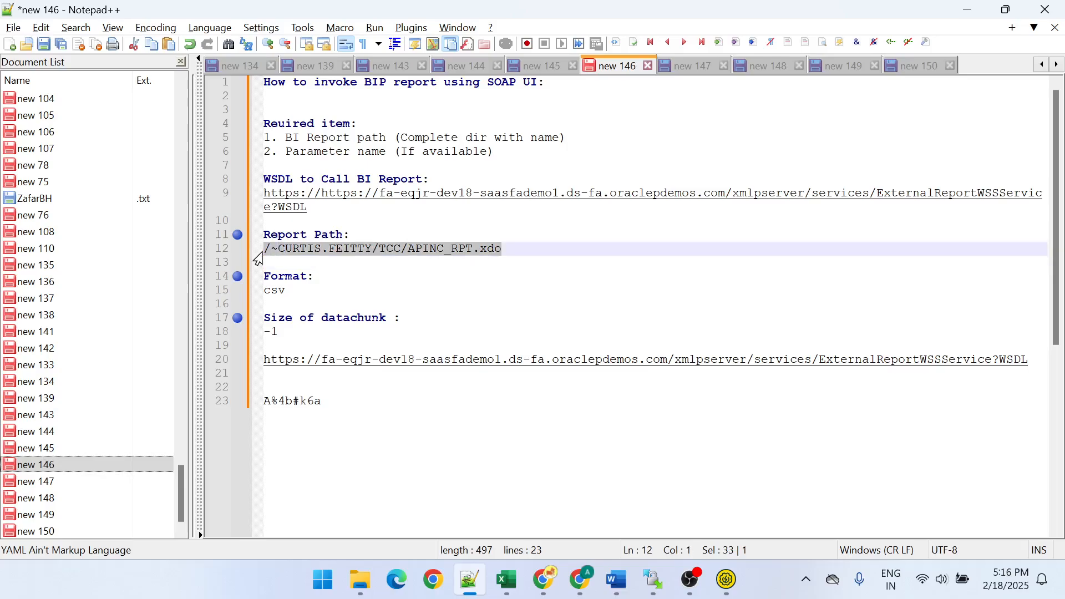
{"action": "left_click", "coordinate": [906, 67]}
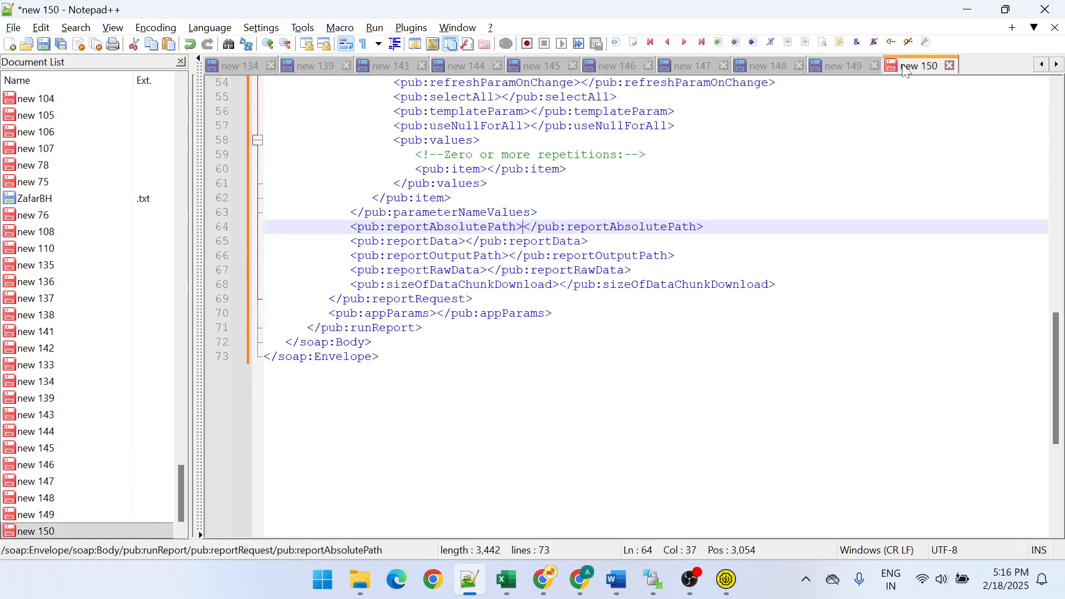
{"action": "key", "text": "ctrl+v"}
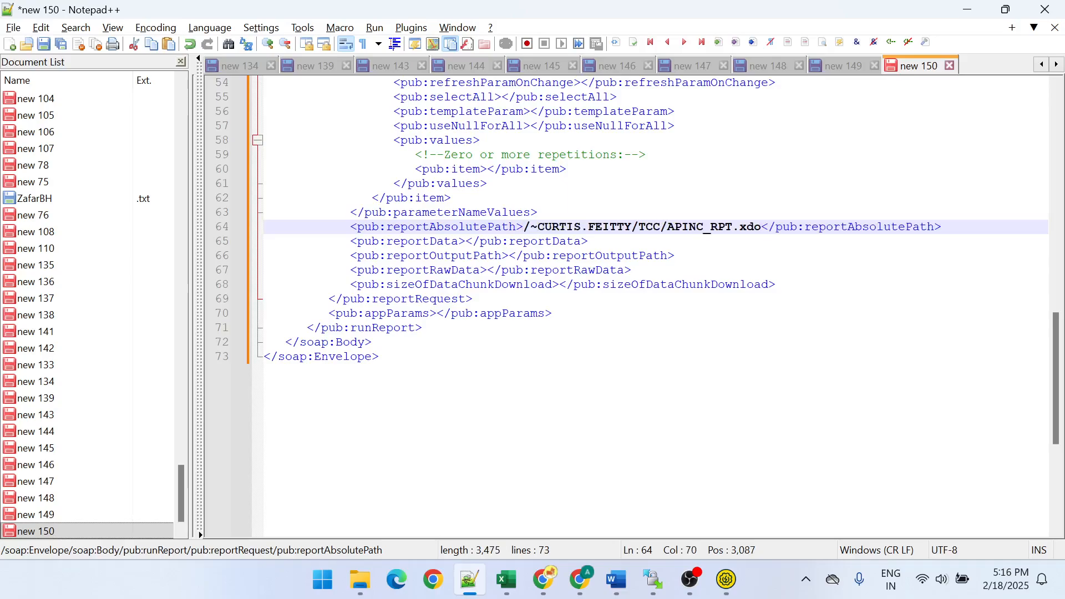
- Set sizeOfDataChunkDownload to -1 and attributeFormat to csv in the request XML
{"action": "left_click", "coordinate": [559, 284]}
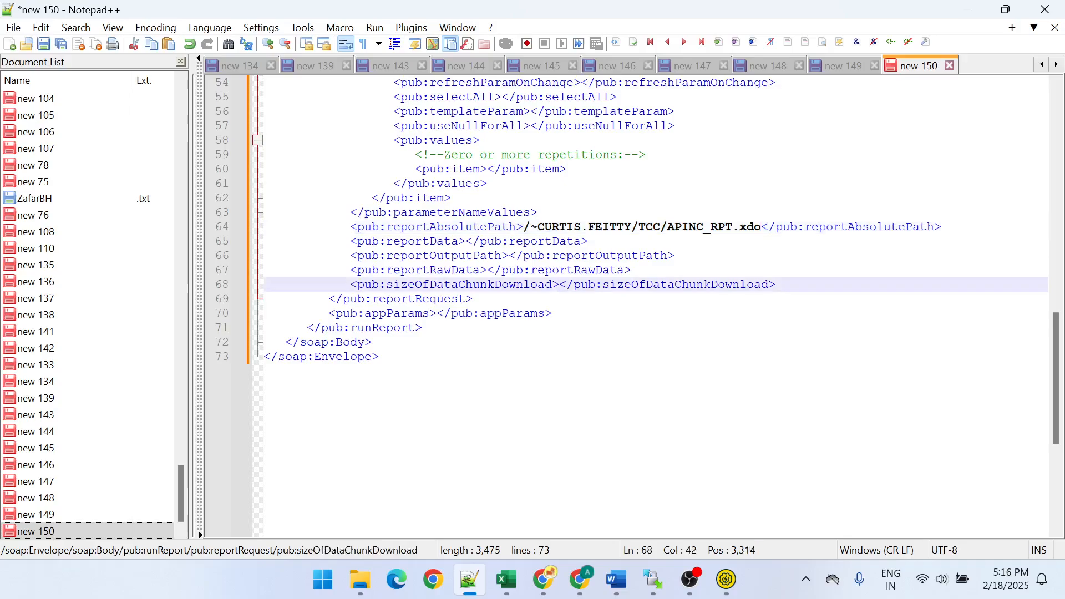
{"action": "type", "text": "-1"}
{"action": "scroll", "coordinate": [655, 305], "scroll_direction": "up", "scroll_amount": 12}
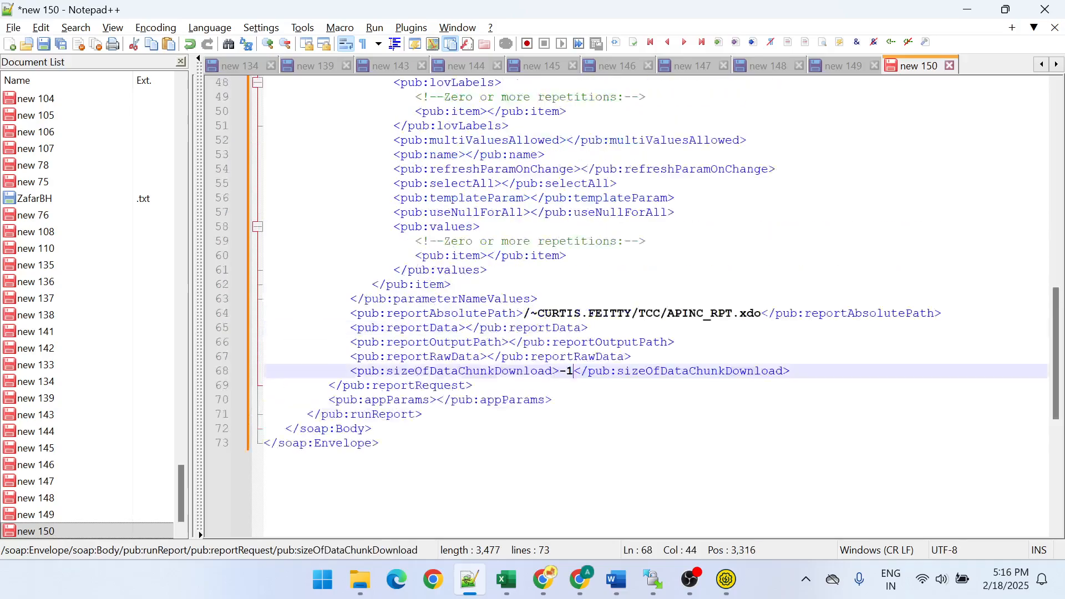
{"action": "scroll", "coordinate": [638, 306], "scroll_direction": "up", "scroll_amount": 6}
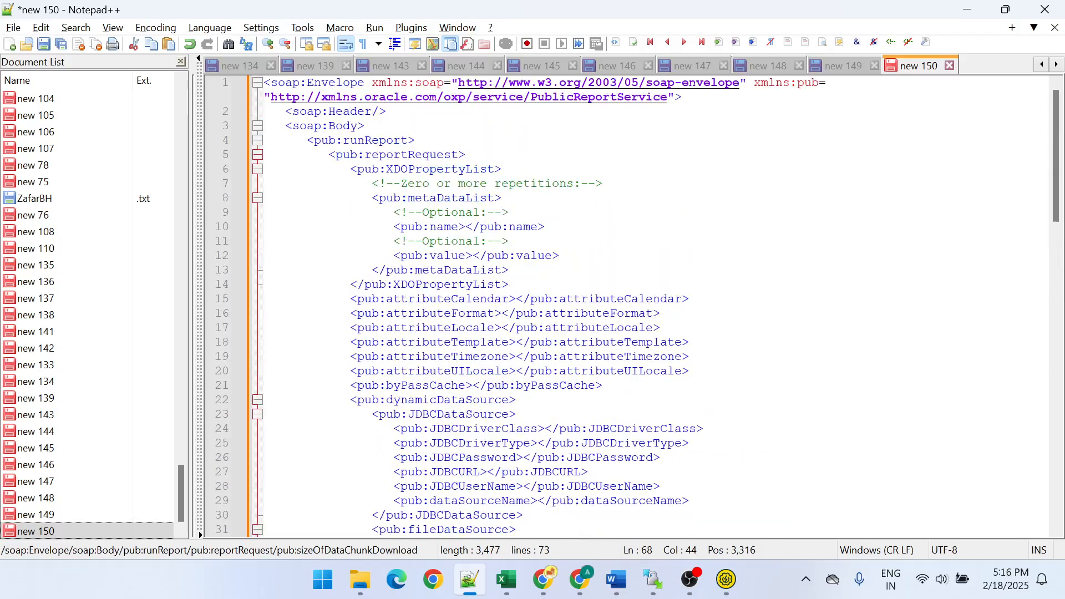
{"action": "left_click", "coordinate": [502, 313]}
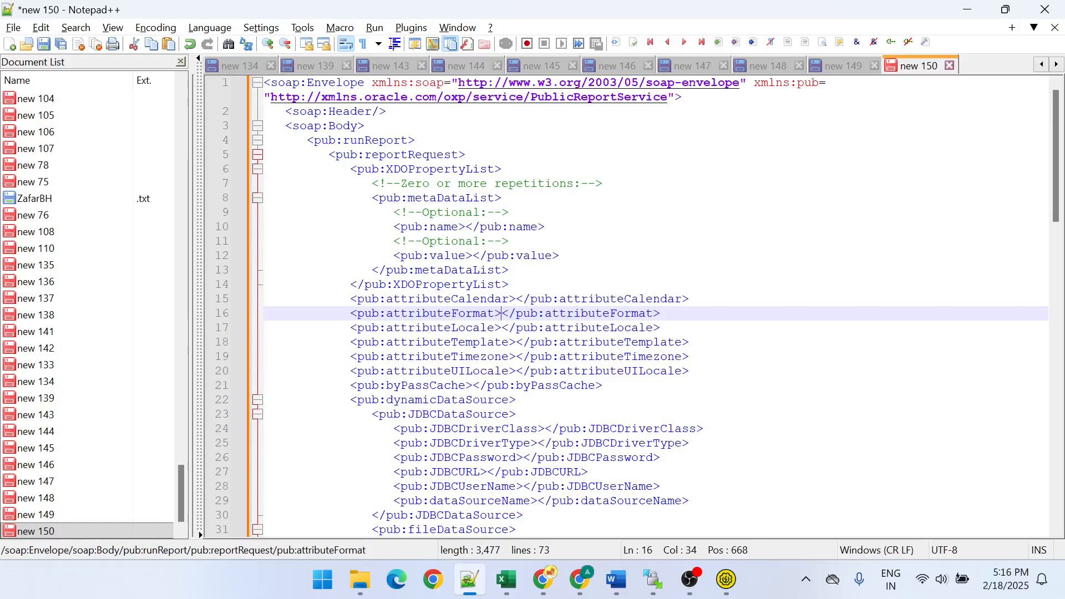
{"action": "type", "text": "csv"}
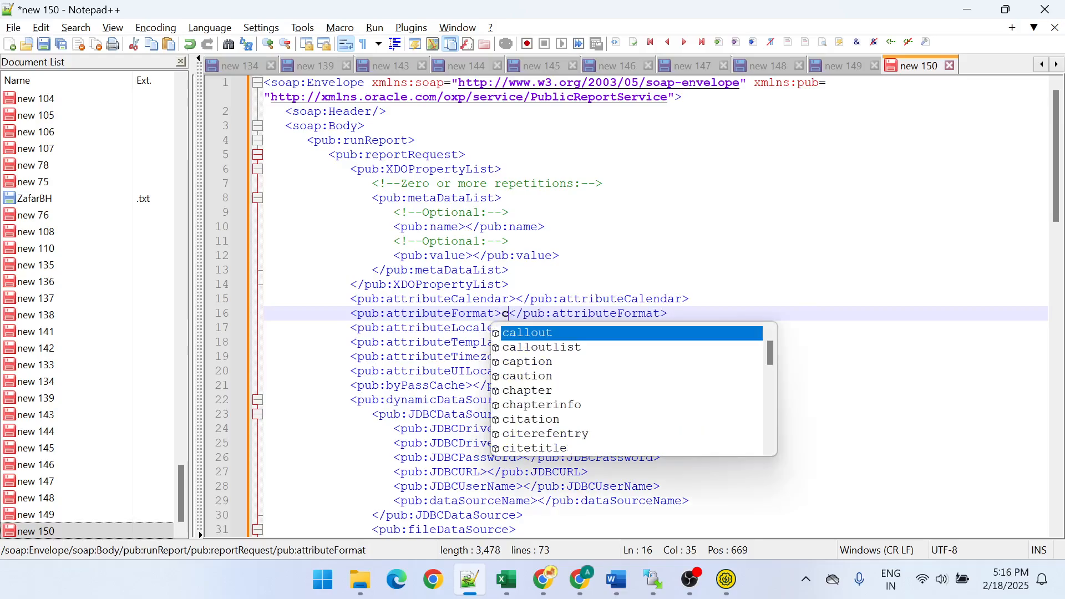
- Replace the body of the runReport Request 1 in SoapUI with the complete request XML from "new 150" in Notepad++
{"action": "scroll", "coordinate": [637, 306], "scroll_direction": "down", "scroll_amount": 2}
{"action": "scroll", "coordinate": [637, 307], "scroll_direction": "up", "scroll_amount": 2}
{"action": "left_click_drag", "start_coordinate": [357, 399], "coordinate": [480, 442]}
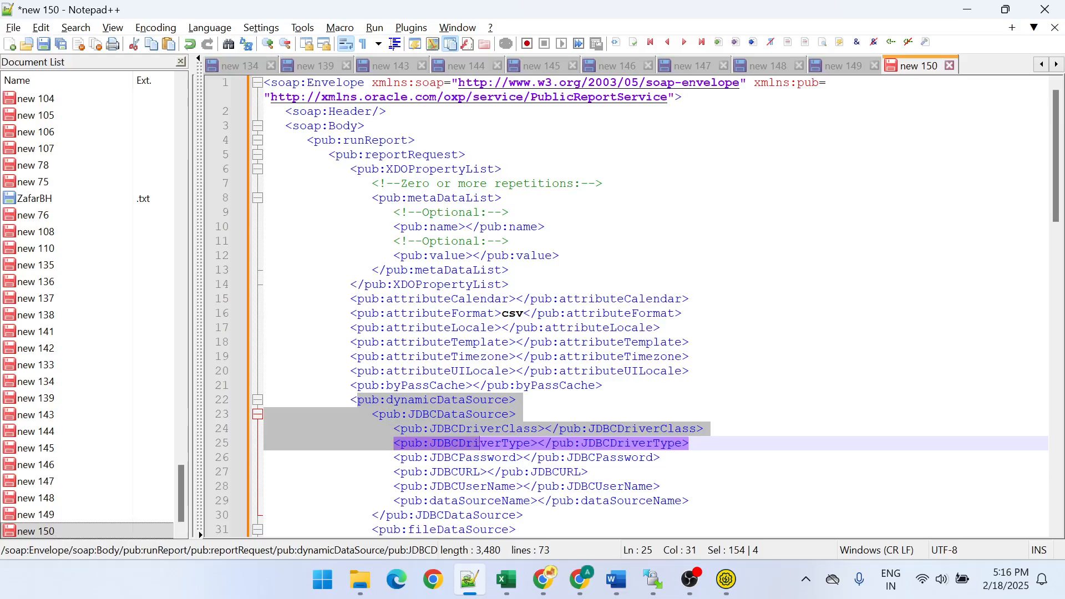
{"action": "left_click", "coordinate": [661, 327]}
{"action": "key", "text": "ctrl+a"}
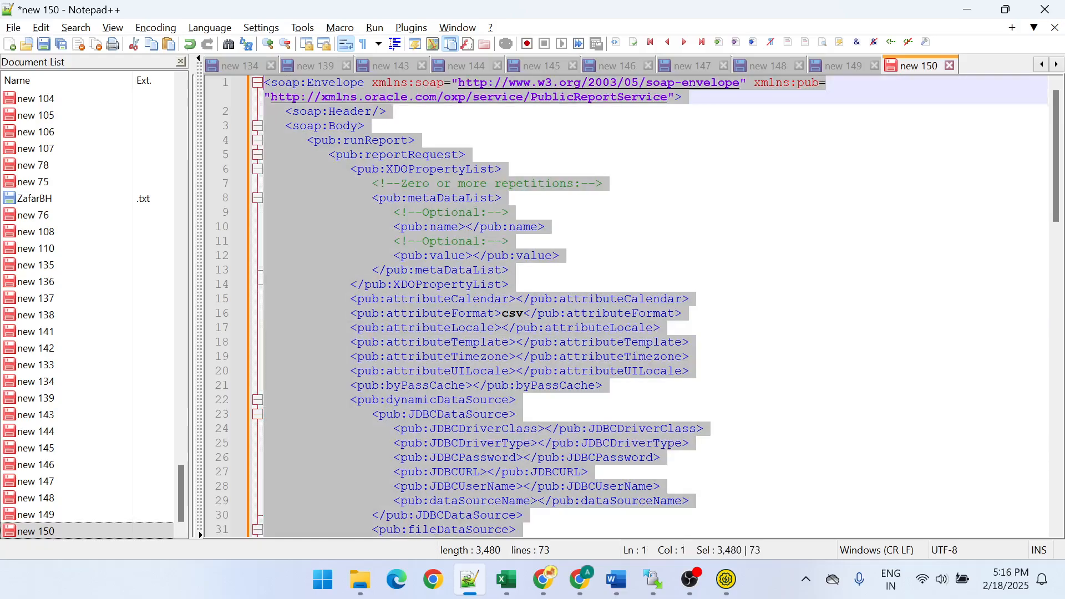
{"action": "key", "text": "alt+Tab"}
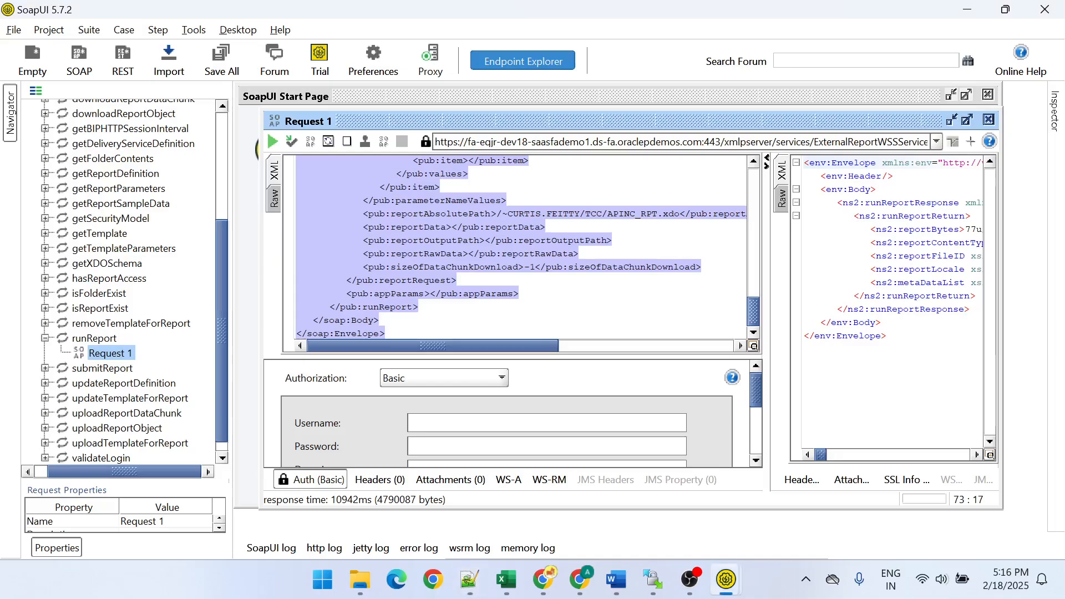
{"action": "key", "text": "ctrl+v"}
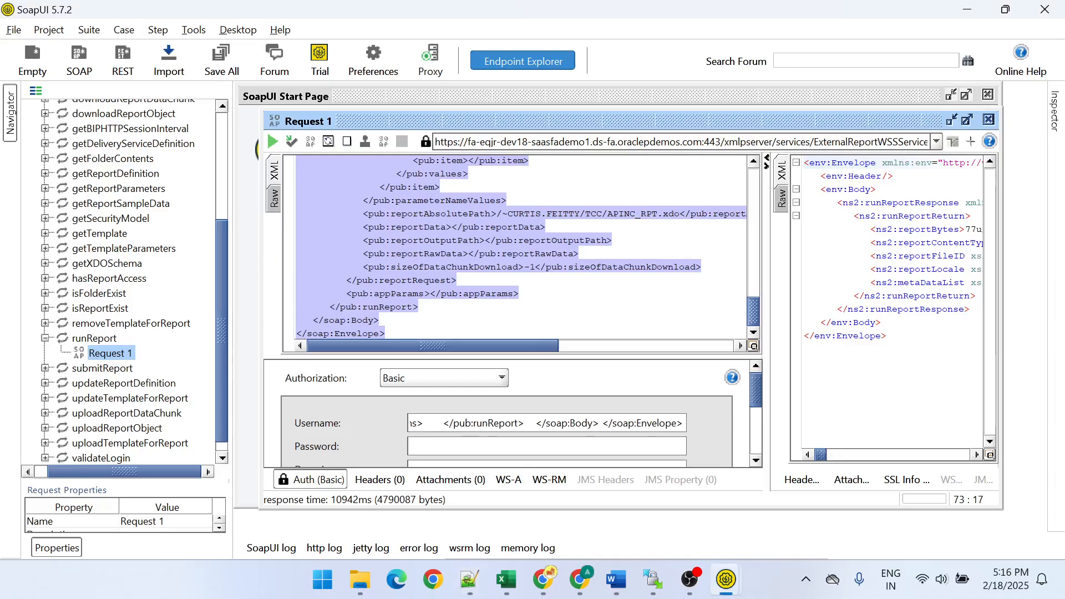
{"action": "key", "text": "ctrl+z"}
{"action": "double_click", "coordinate": [444, 267]}
{"action": "key", "text": "ctrl+a"}
{"action": "key", "text": "ctrl+v"}
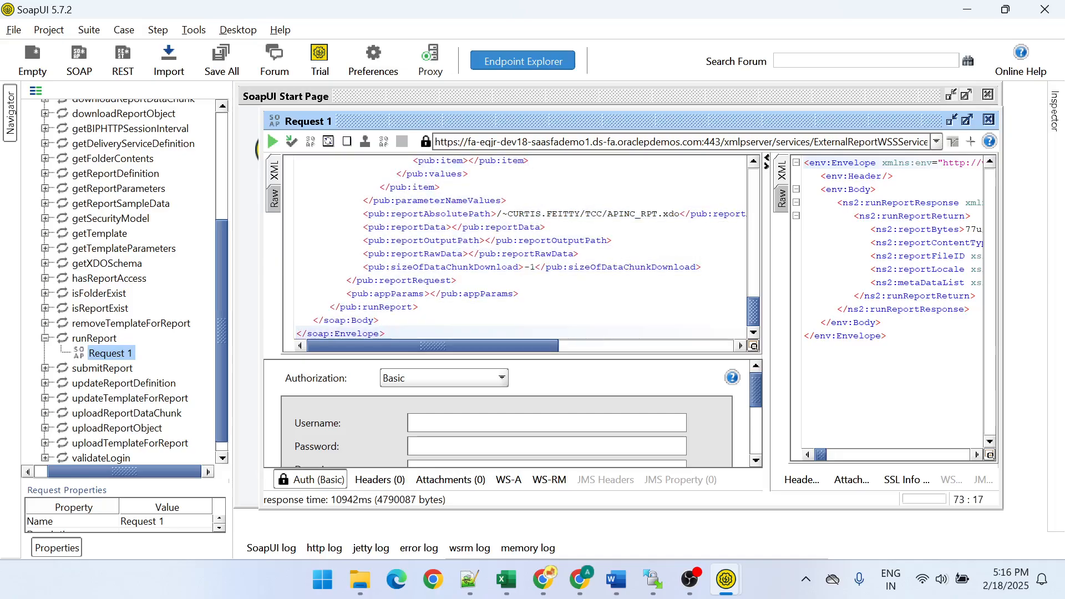
{"action": "scroll", "coordinate": [518, 246], "scroll_direction": "up", "scroll_amount": 5}
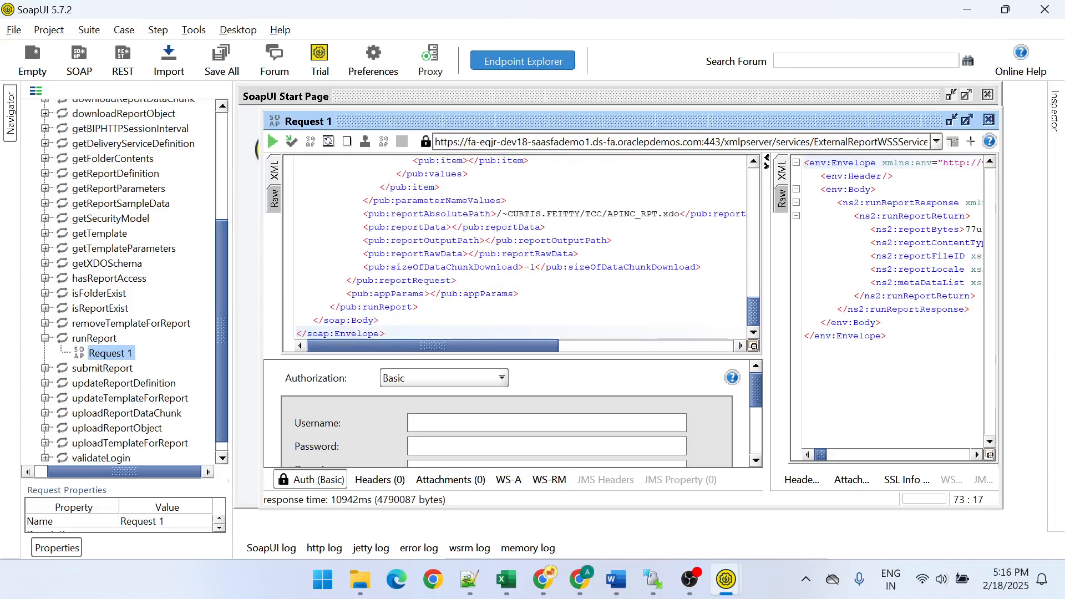
- Fill in the account username and password for the request's Basic authorization from the clipboard history
{"action": "left_click", "coordinate": [443, 423]}
{"action": "key", "text": "super+v"}
{"action": "scroll", "coordinate": [504, 335], "scroll_direction": "down", "scroll_amount": 5}
{"action": "scroll", "coordinate": [504, 335], "scroll_direction": "down", "scroll_amount": 3}
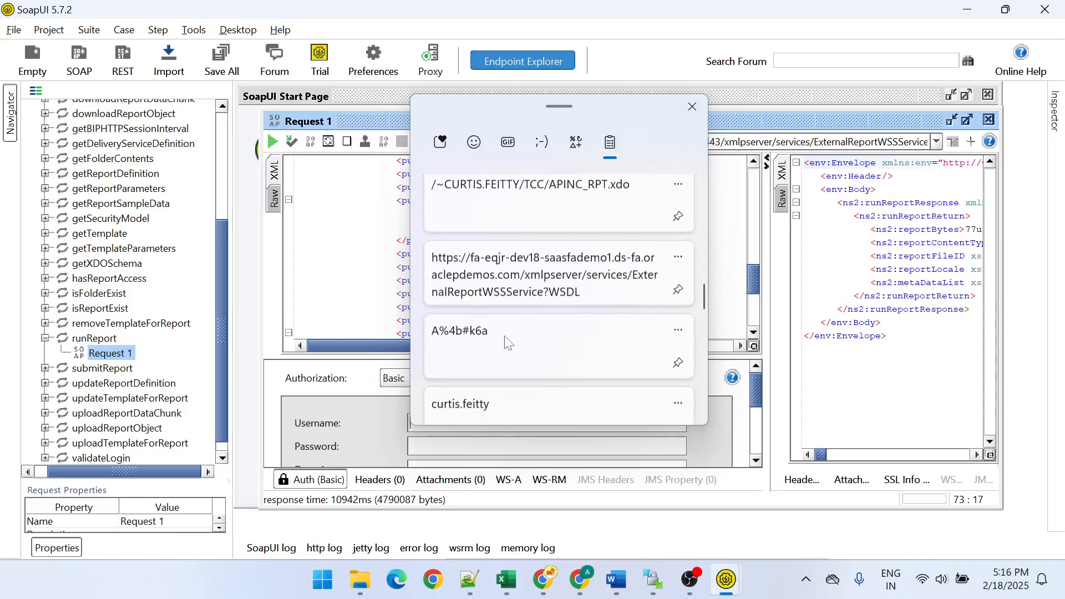
{"action": "left_click", "coordinate": [487, 412]}
{"action": "left_click", "coordinate": [411, 442]}
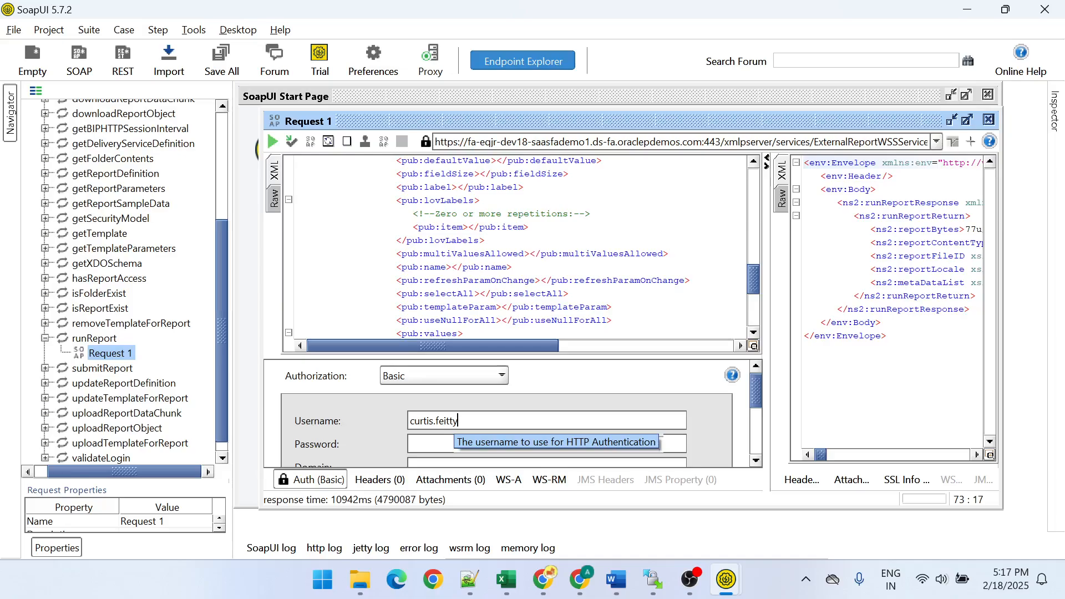
{"action": "key", "text": "super+v"}
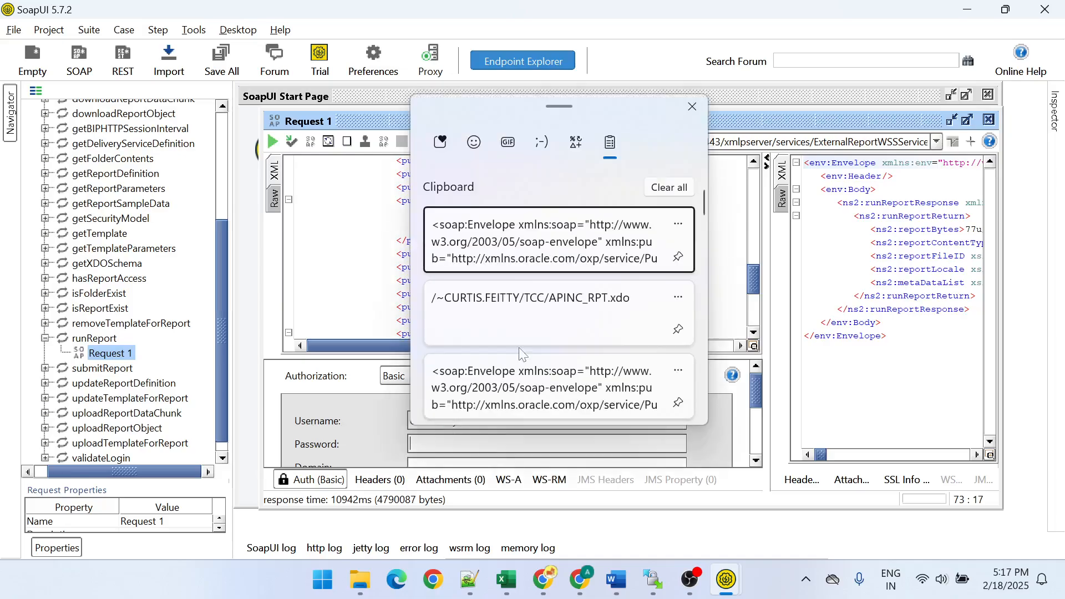
{"action": "scroll", "coordinate": [522, 354], "scroll_direction": "down", "scroll_amount": 8}
{"action": "left_click", "coordinate": [522, 354]}
{"action": "left_click", "coordinate": [352, 293]}
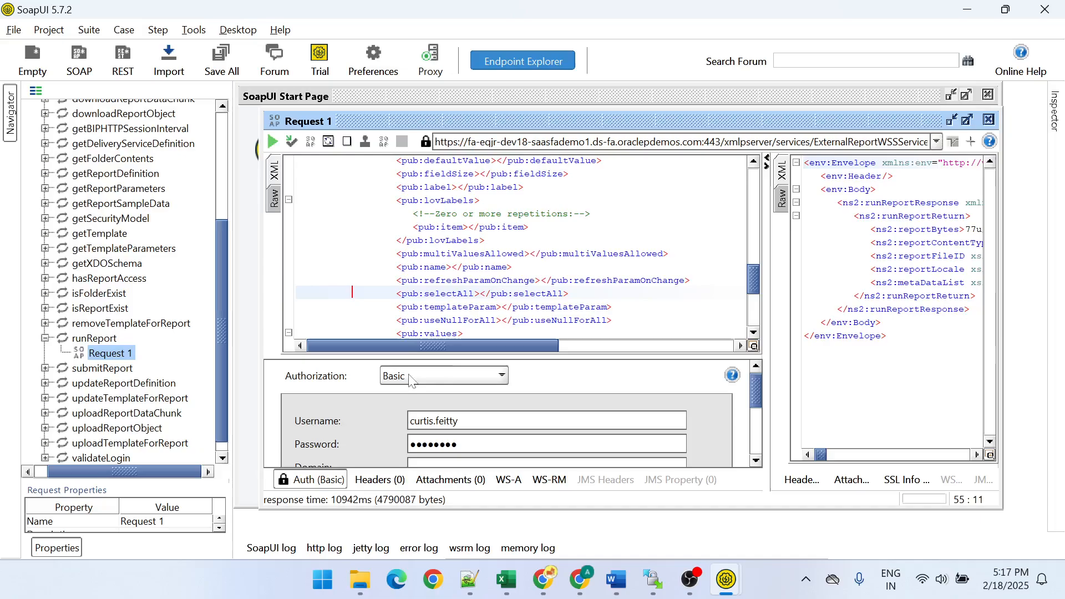
- Collapse the authorization settings, submit the runReport request, and display its response as XML
{"action": "left_click", "coordinate": [302, 480]}
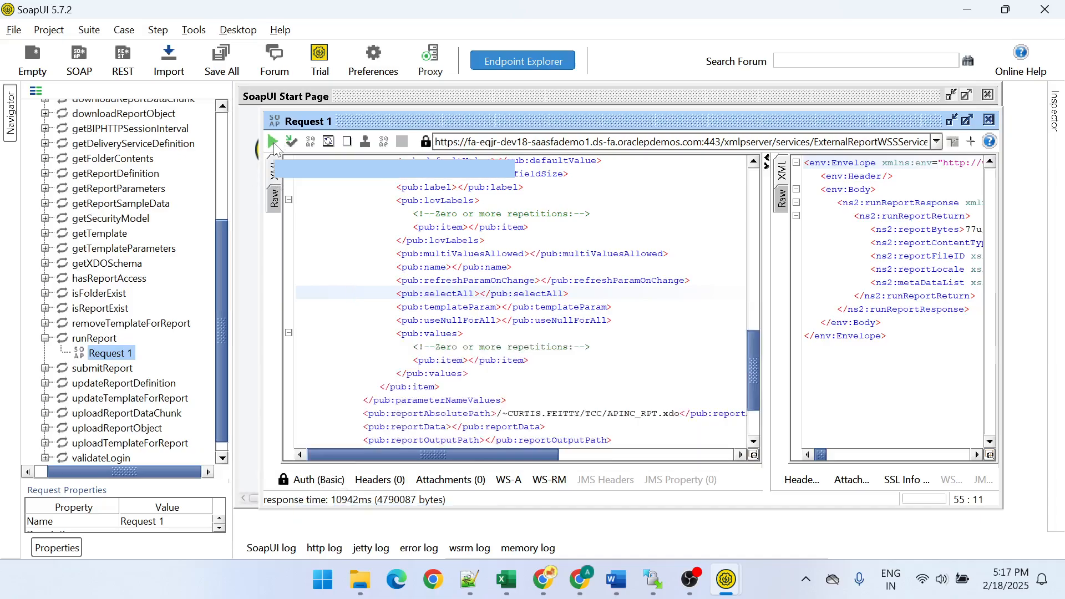
{"action": "left_click", "coordinate": [274, 142]}
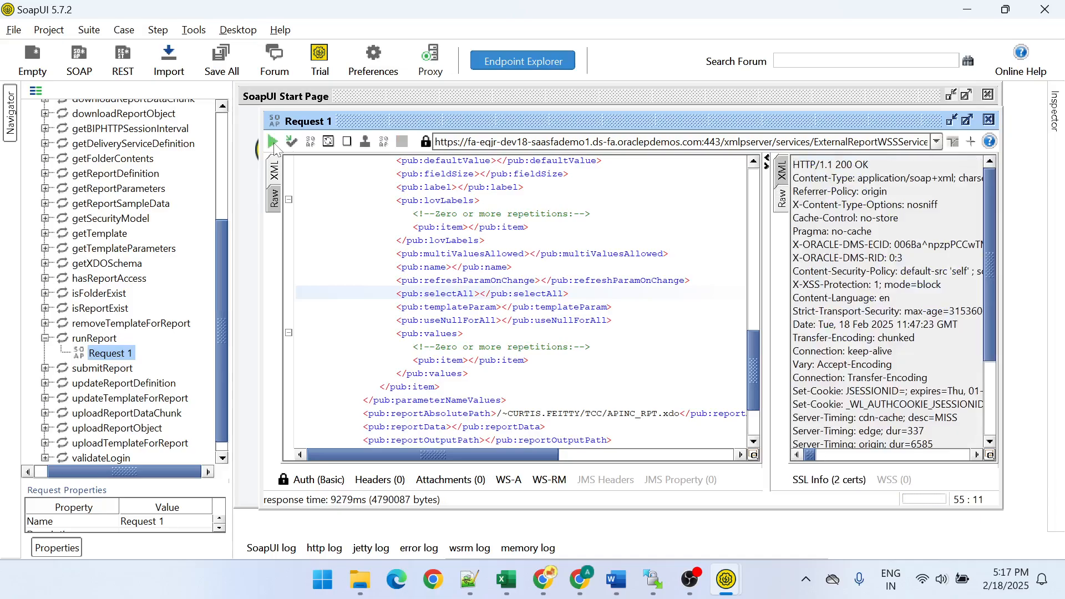
{"action": "left_click", "coordinate": [782, 170]}
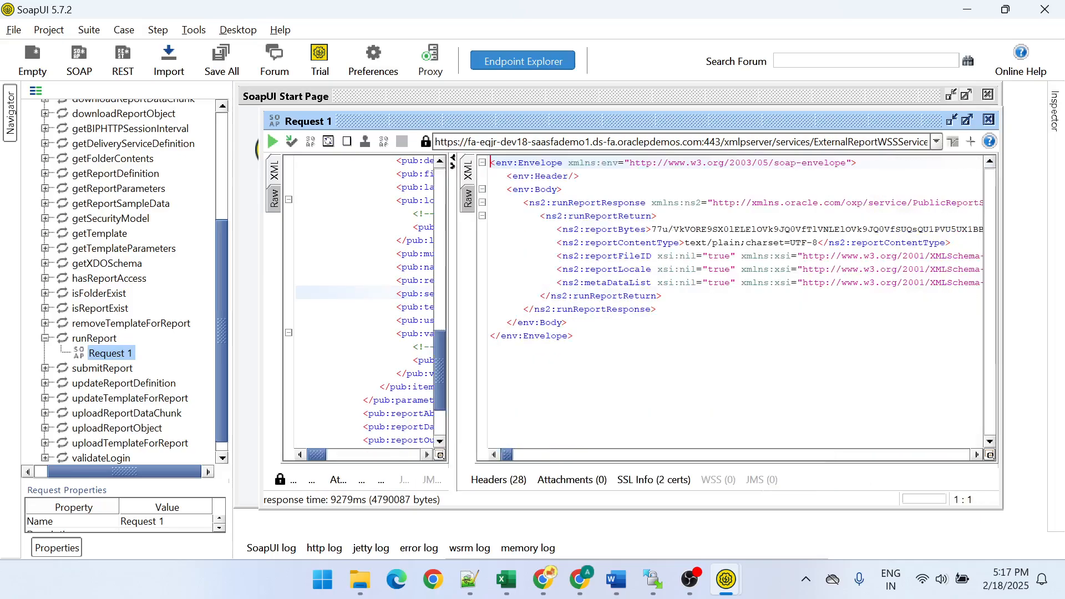
{"action": "left_click_drag", "start_coordinate": [573, 336], "coordinate": [490, 163]}
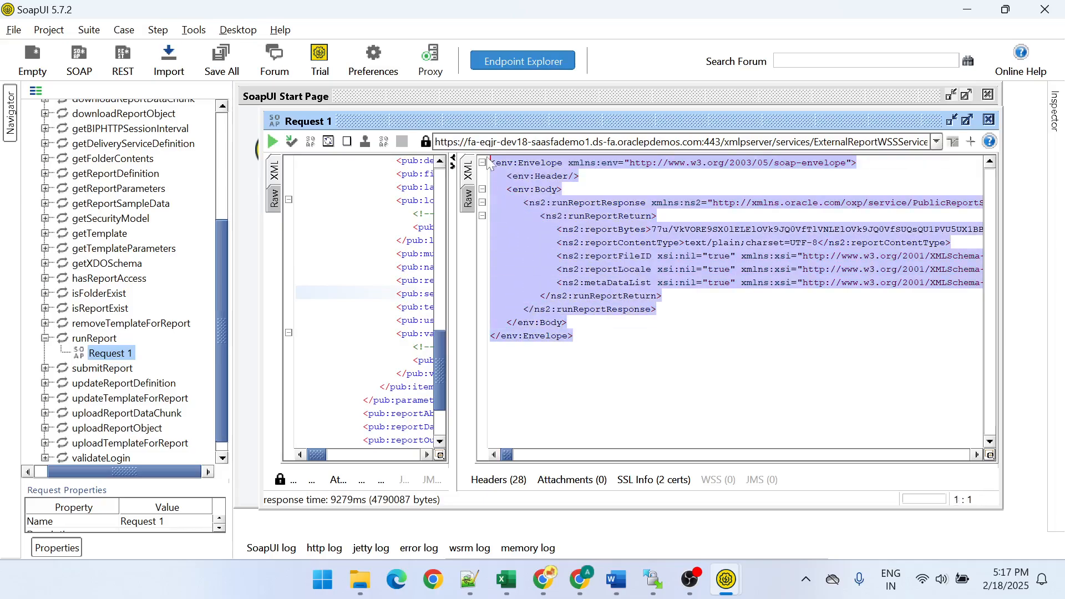
{"action": "key", "text": "ctrl+Page_Down"}
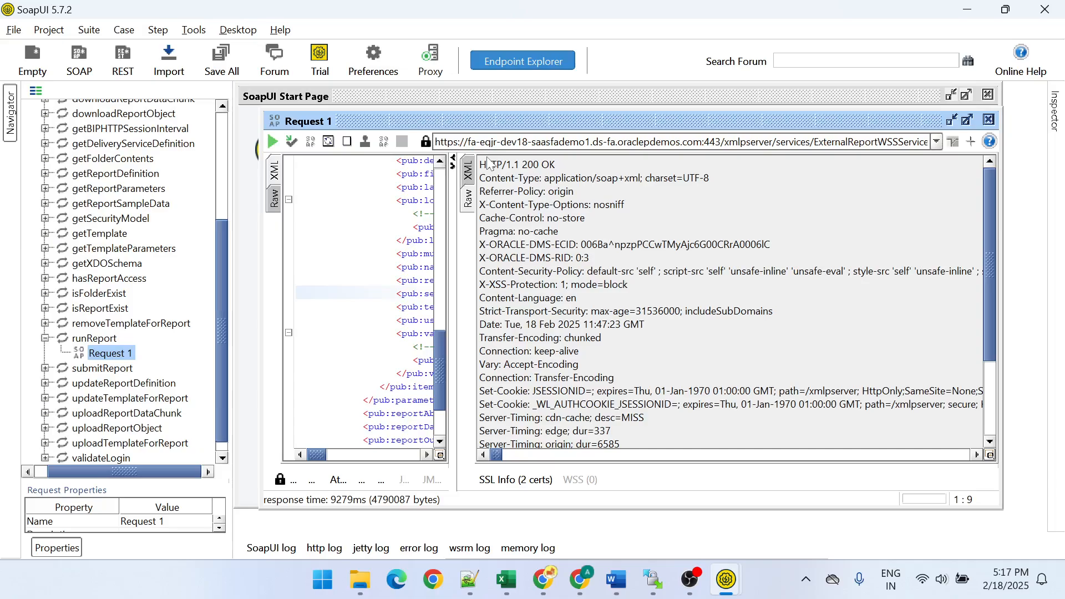
{"action": "left_click", "coordinate": [469, 171]}
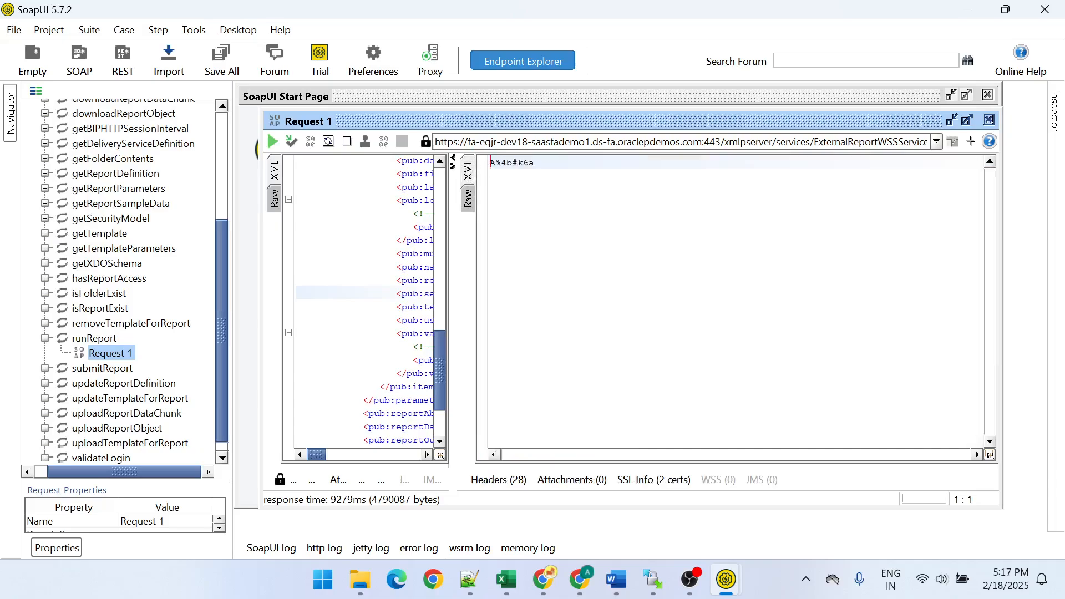
{"action": "key", "text": "ctrl+Page_Down"}
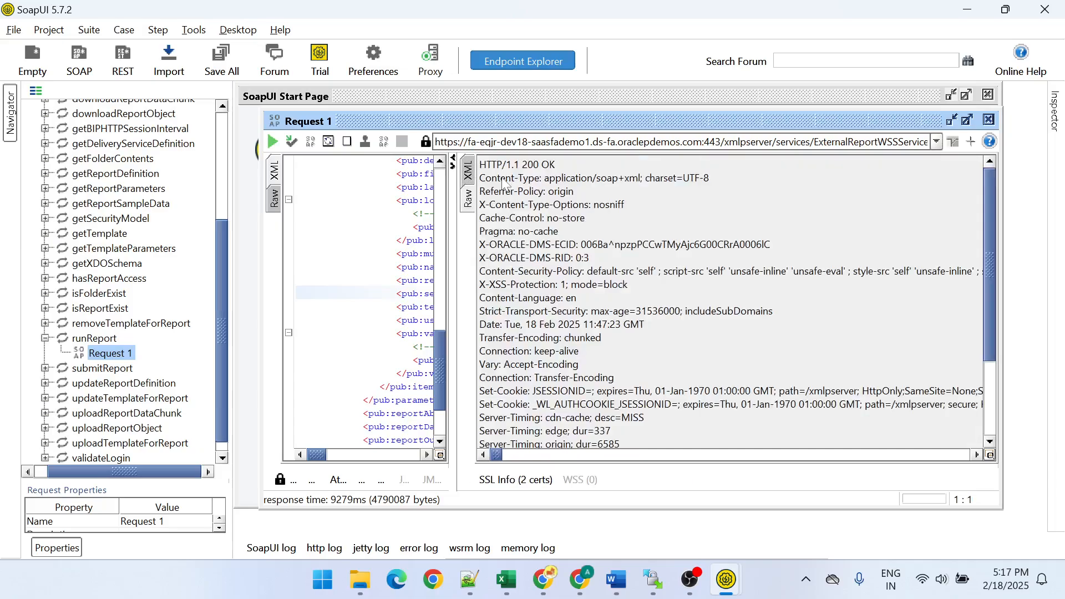
{"action": "left_click", "coordinate": [469, 172]}
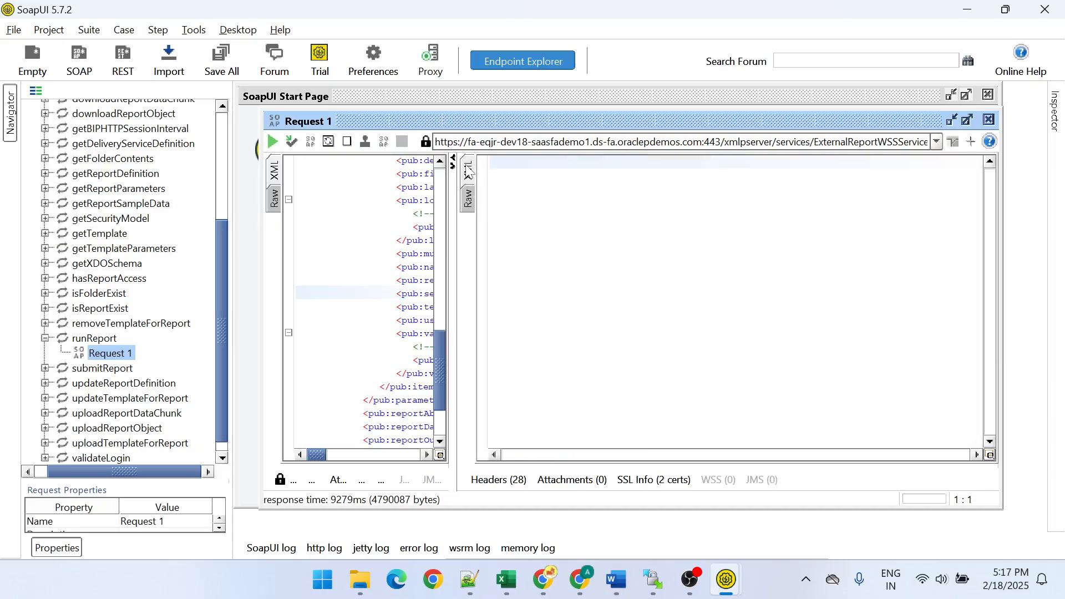
- Copy the entire runReport response XML into a new Notepad++ document
{"action": "key", "text": "ctrl+a"}
{"action": "key", "text": "ctrl+c"}
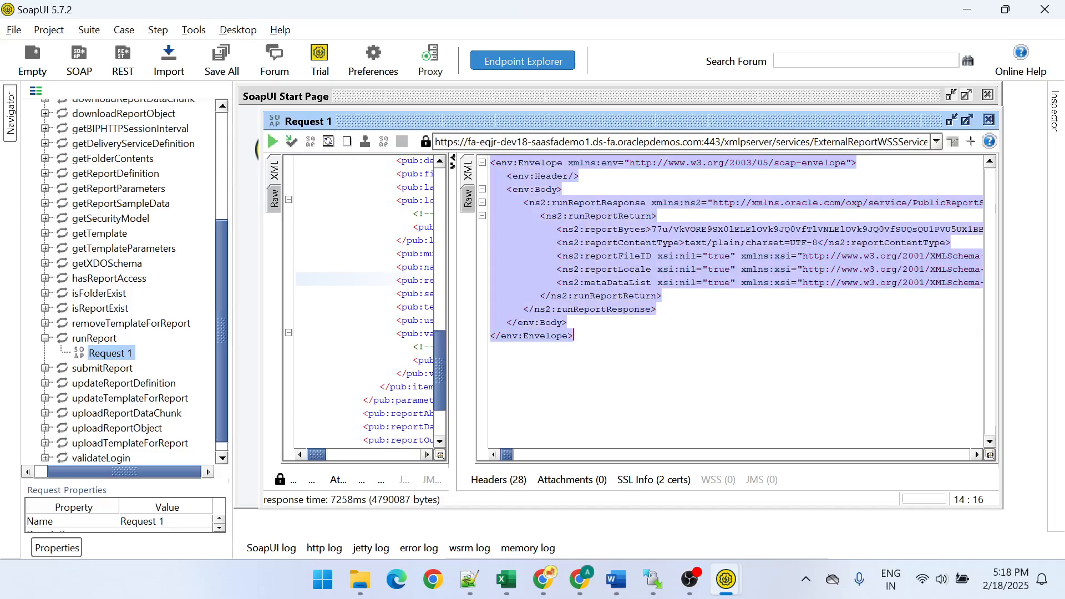
{"action": "key", "text": "alt+Tab"}
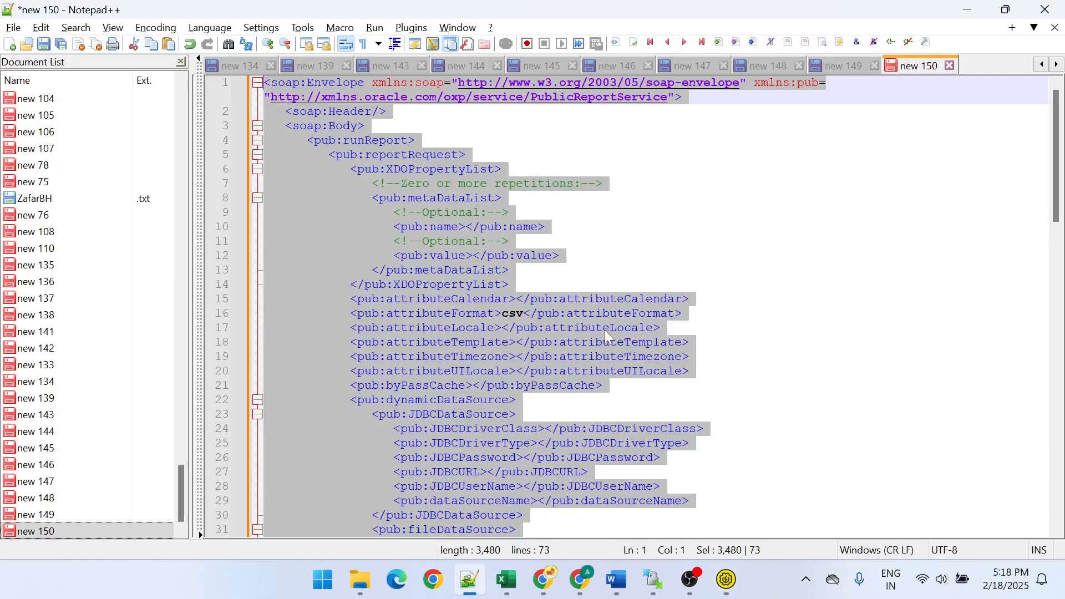
{"action": "key", "text": "ctrl+n"}
{"action": "key", "text": "ctrl+v"}
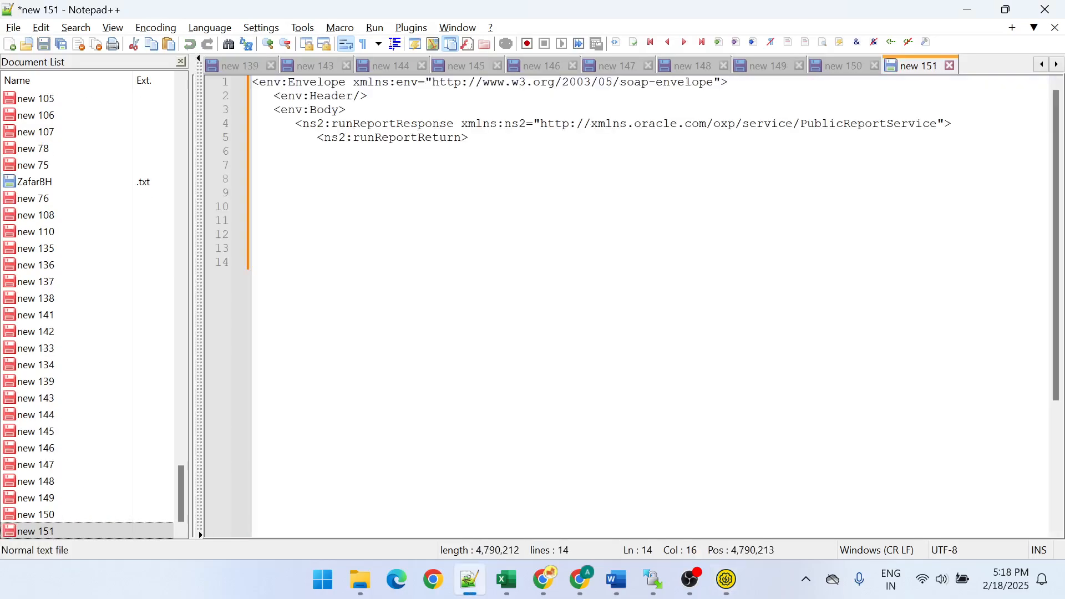
- Set the syntax language of "new 151" to XML
{"action": "scroll", "coordinate": [634, 307], "scroll_direction": "down", "scroll_amount": 1}
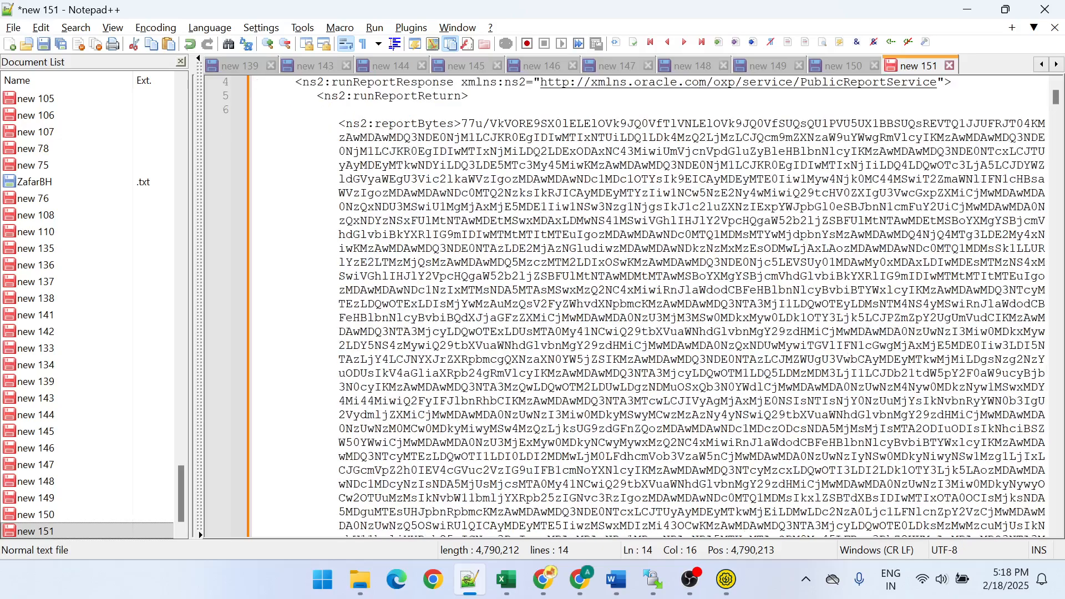
{"action": "left_click_drag", "start_coordinate": [339, 123], "coordinate": [390, 179]}
{"action": "left_click", "coordinate": [562, 234]}
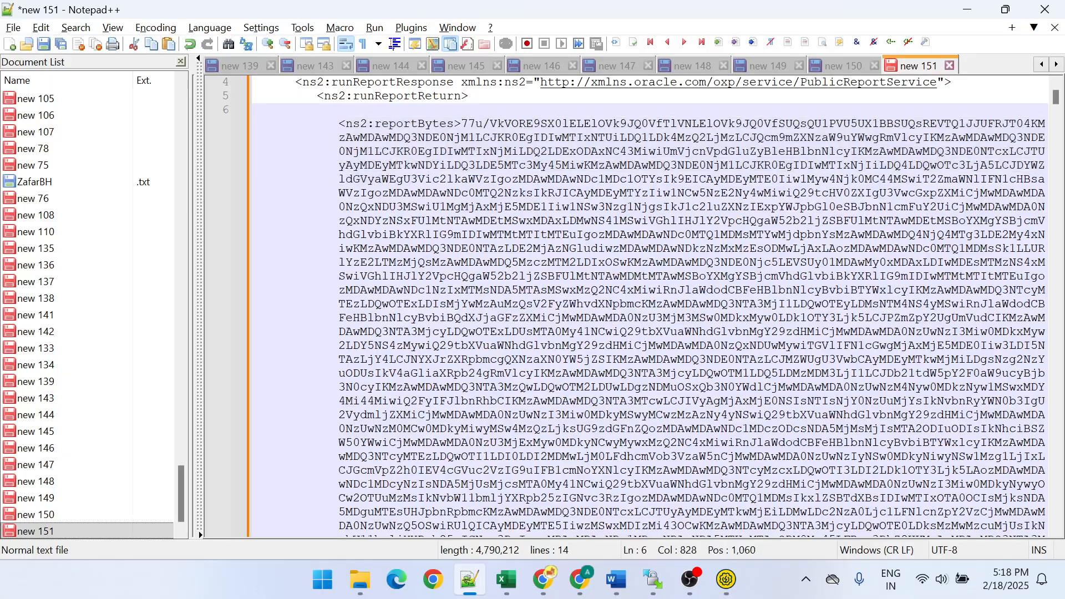
{"action": "left_click", "coordinate": [210, 28]}
{"action": "left_click", "coordinate": [224, 460]}
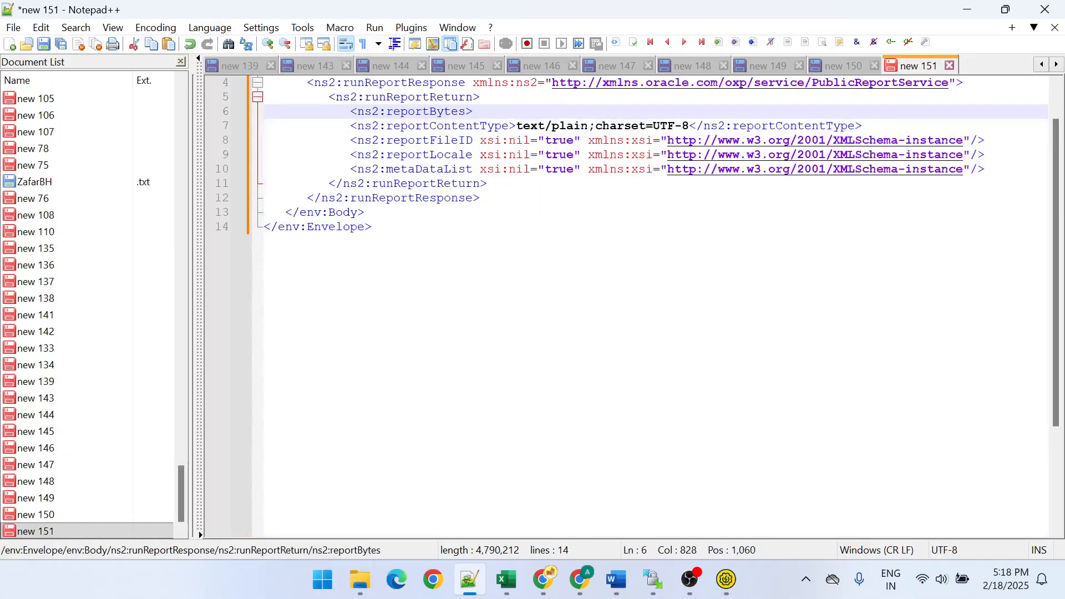
- Select a long portion of the Base64 text in "new 151", starting at the beginning of the reportBytes content
{"action": "scroll", "coordinate": [626, 307], "scroll_direction": "down", "scroll_amount": 3}
{"action": "scroll", "coordinate": [626, 307], "scroll_direction": "down", "scroll_amount": 10}
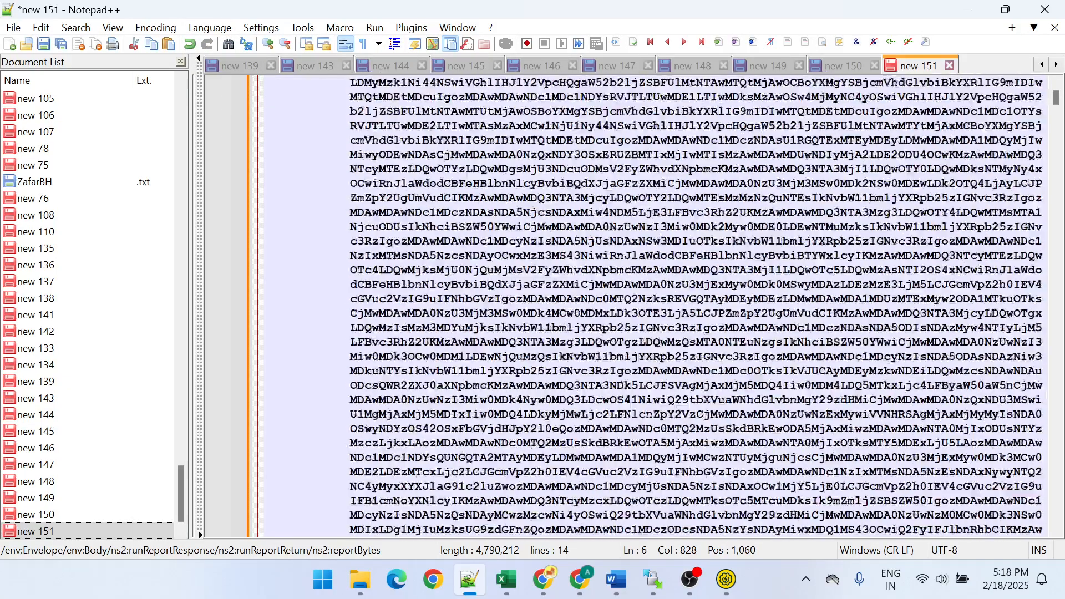
{"action": "scroll", "coordinate": [566, 284], "scroll_direction": "up", "scroll_amount": 12}
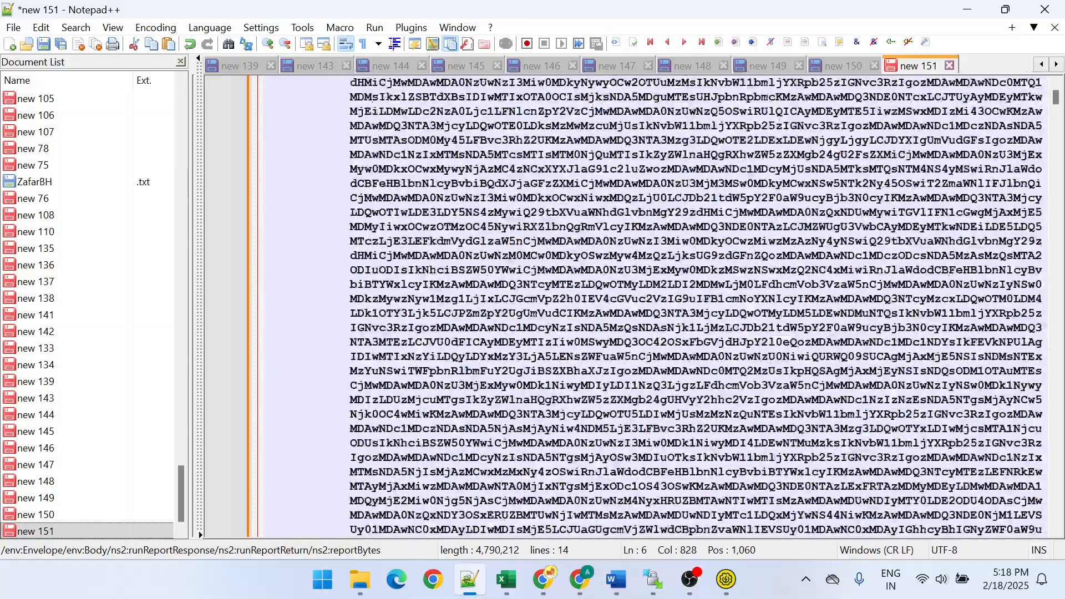
{"action": "left_click", "coordinate": [466, 183]}
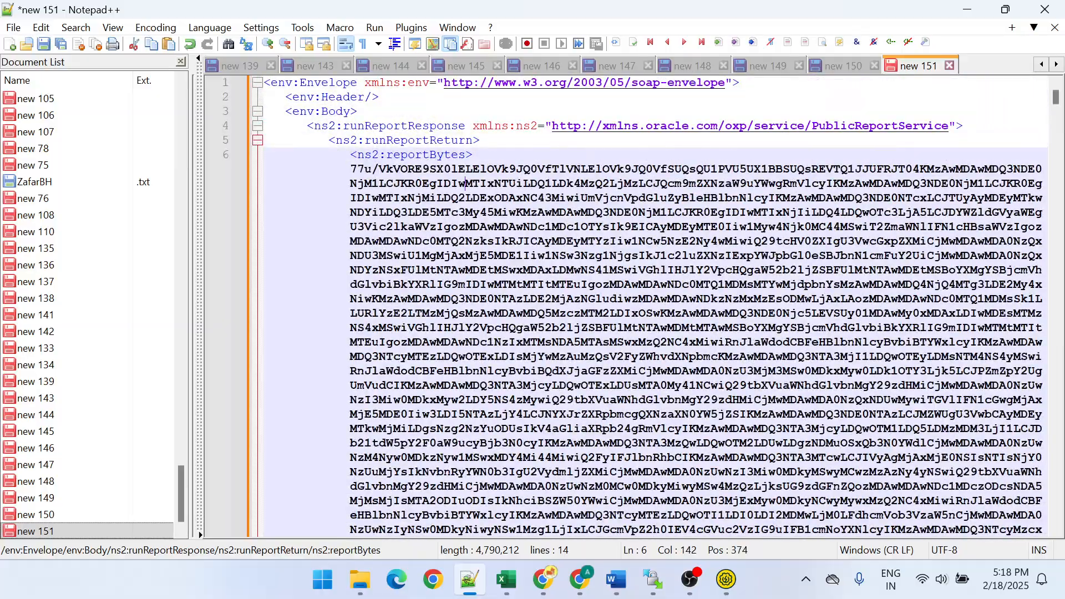
{"action": "left_click_drag", "start_coordinate": [350, 169], "coordinate": [812, 444]}
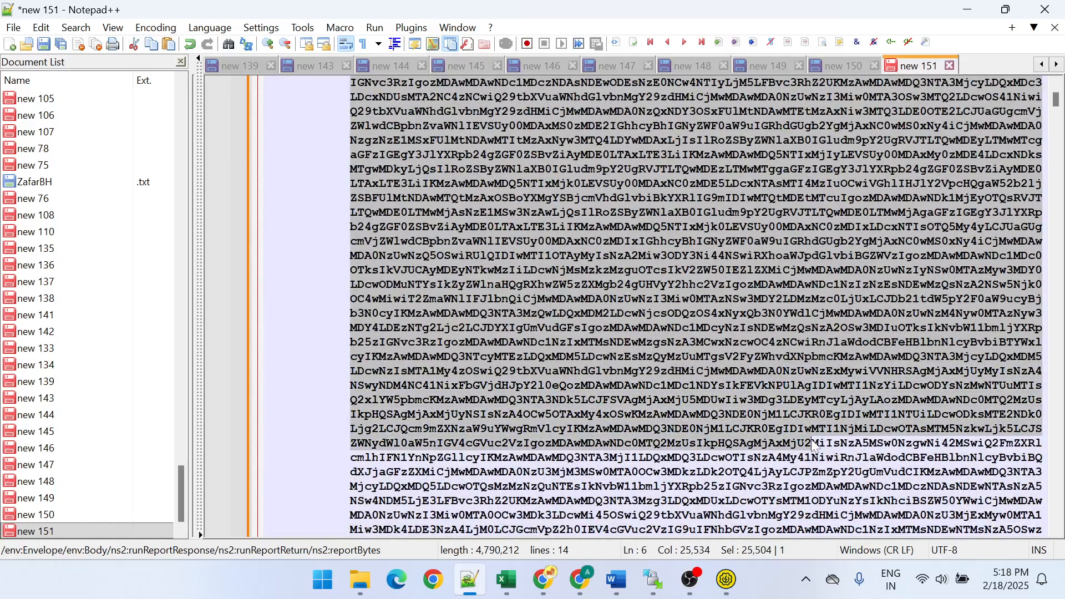
- Switch to Chrome and close the already open base64decode.org page holding the old encoded text
{"action": "key", "text": "alt+Tab"}
{"action": "key", "text": "alt+Tab"}
{"action": "key", "text": "Tab"}
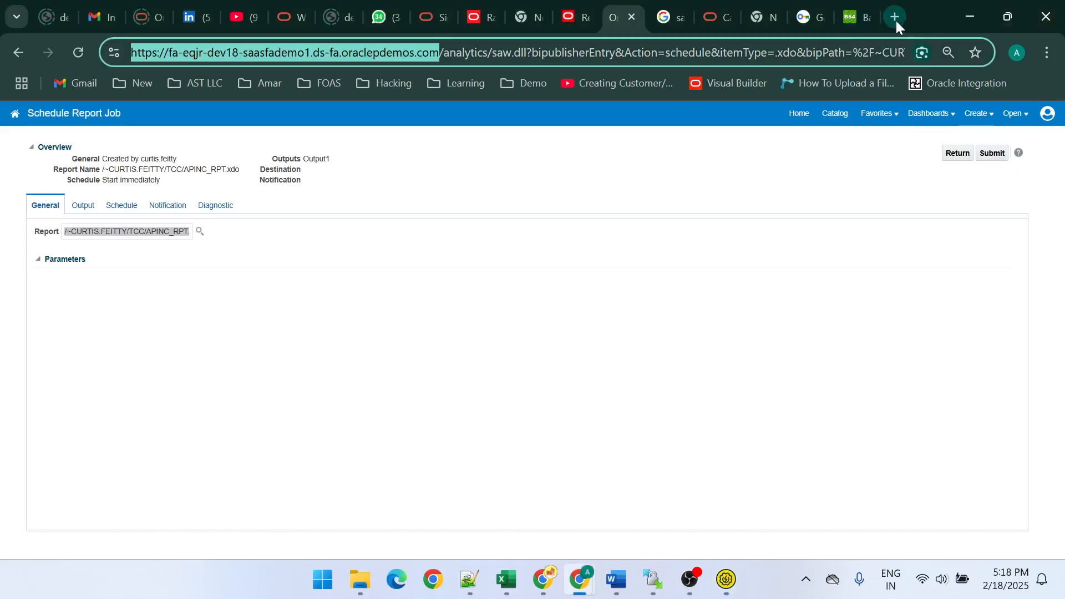
{"action": "left_click", "coordinate": [859, 13]}
{"action": "scroll", "coordinate": [533, 333], "scroll_direction": "up", "scroll_amount": 5}
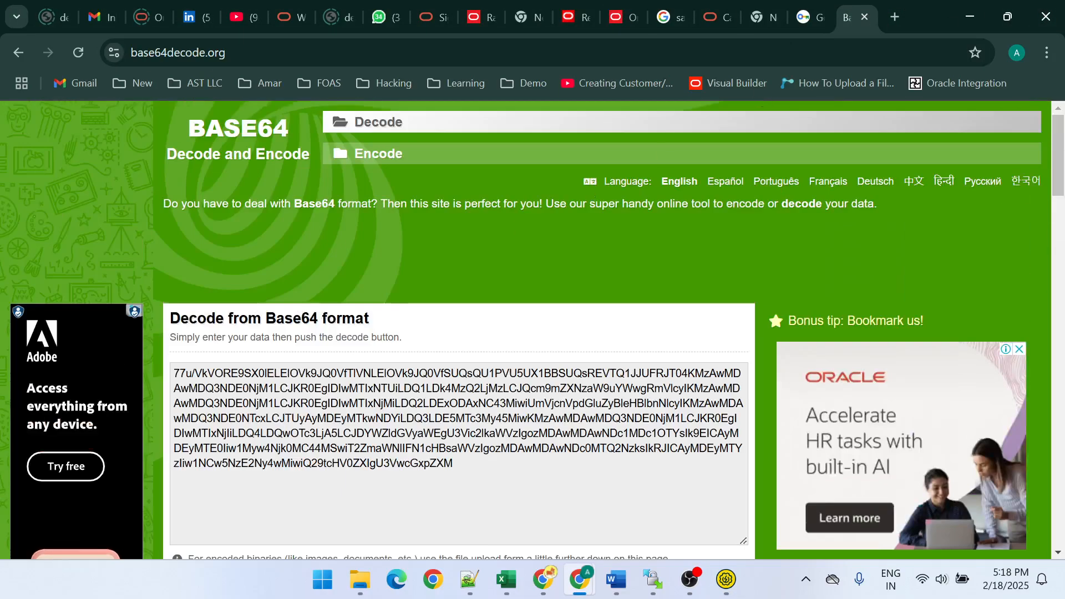
{"action": "left_click", "coordinate": [868, 21]}
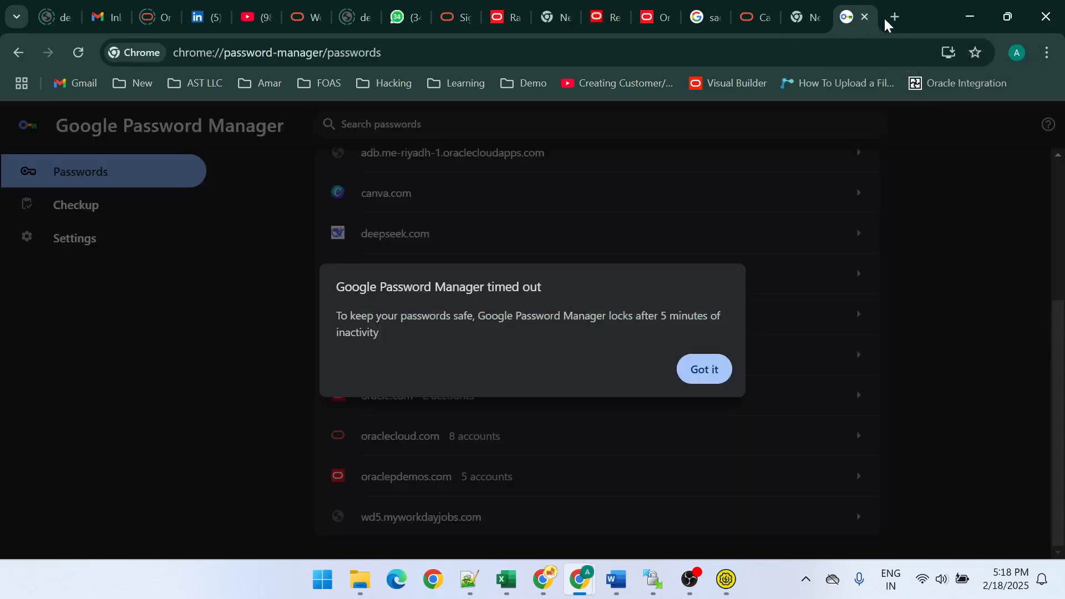
- Search Google for "base64" in a new tab and open the Base64 Decode and Encode website
{"action": "left_click", "coordinate": [891, 20]}
{"action": "type", "text": "bas"}
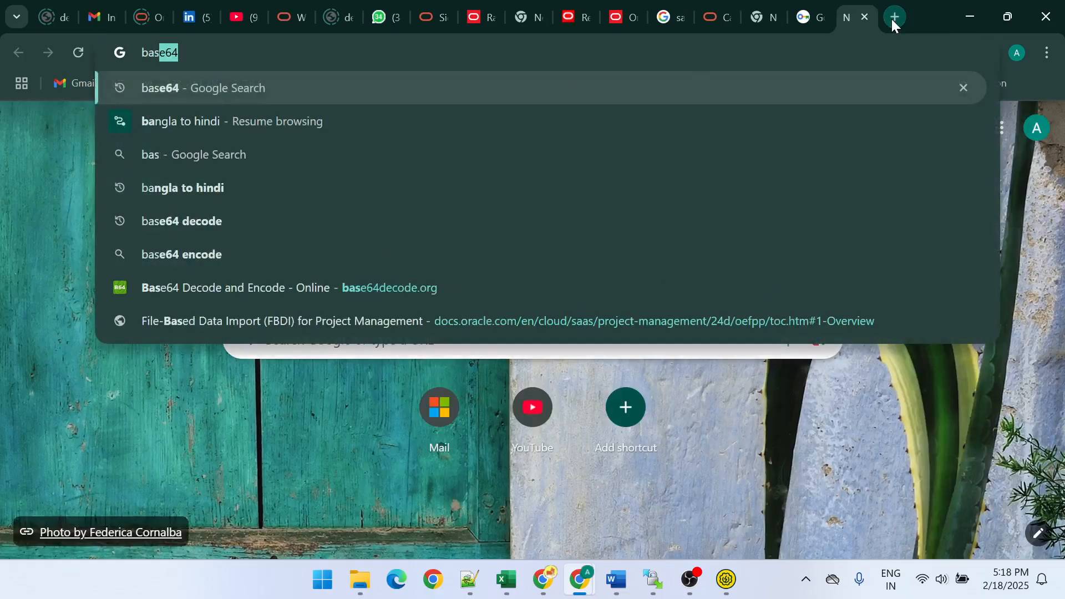
{"action": "type", "text": "e64"}
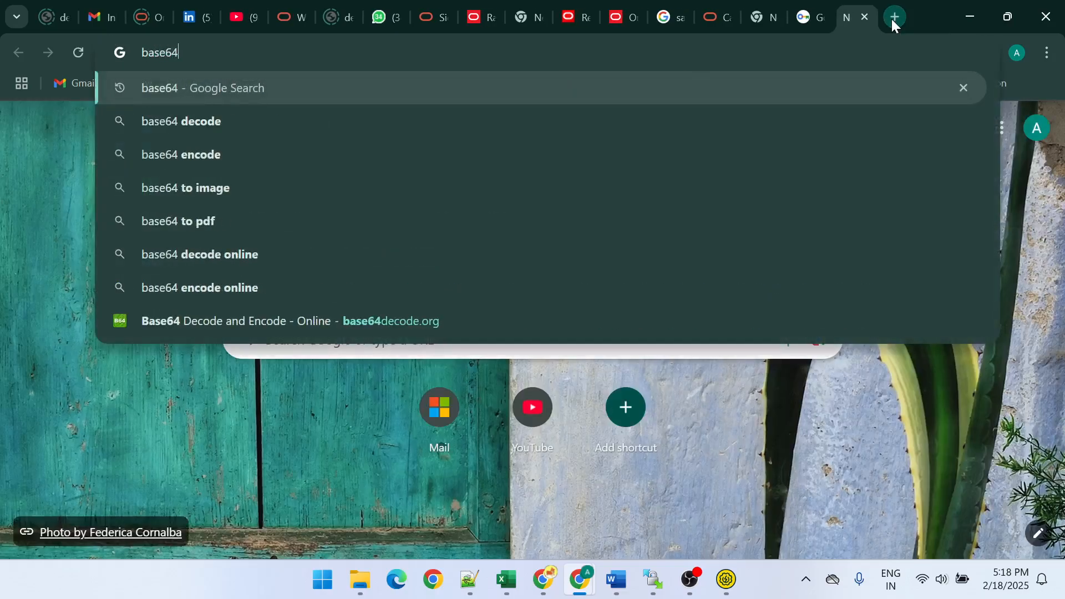
{"action": "key", "text": "Return"}
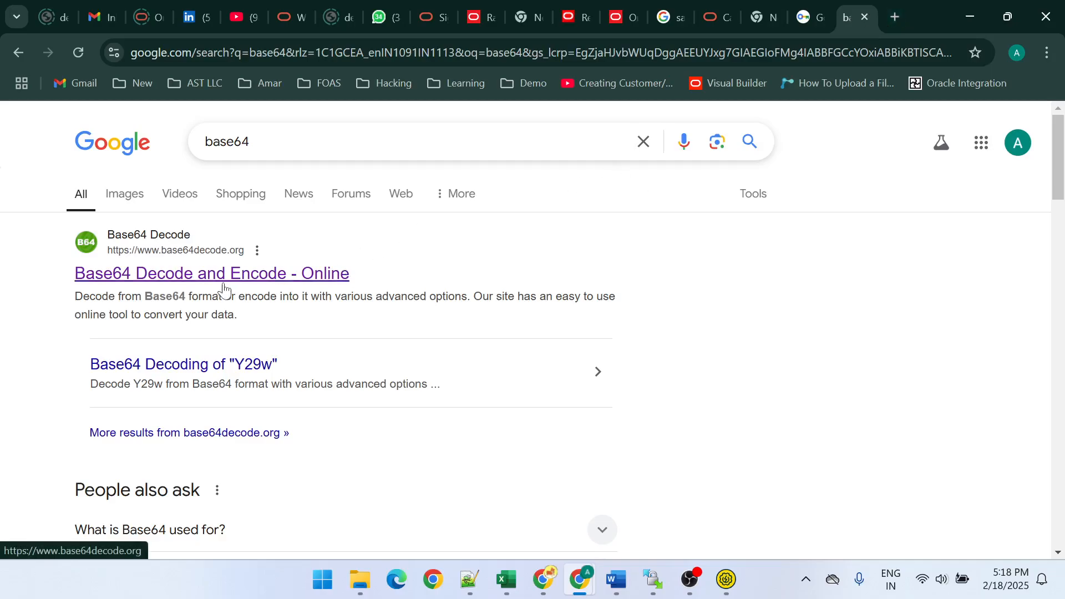
{"action": "left_click", "coordinate": [224, 277]}
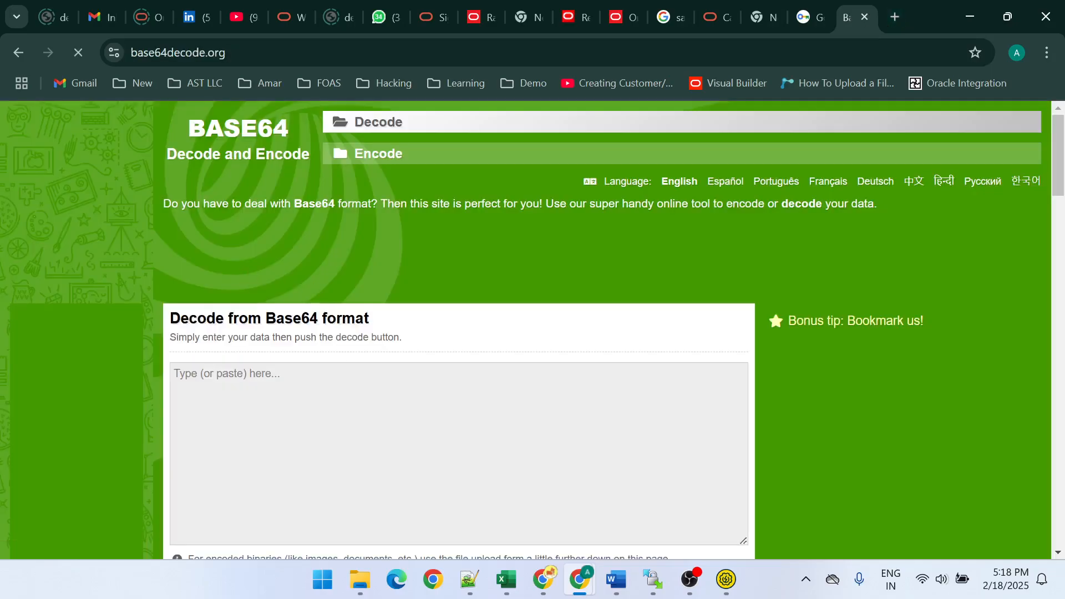
- Paste the copied reportBytes text into the Base64 decoder's input area and decode it
{"action": "key", "text": "ctrl+v"}
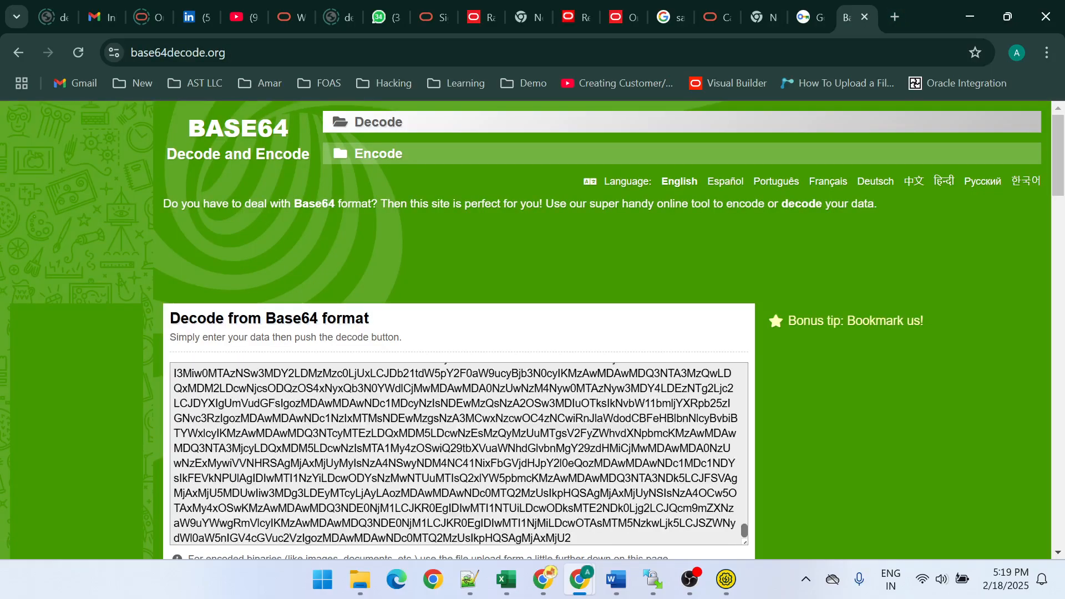
{"action": "scroll", "coordinate": [350, 355], "scroll_direction": "down", "scroll_amount": 5}
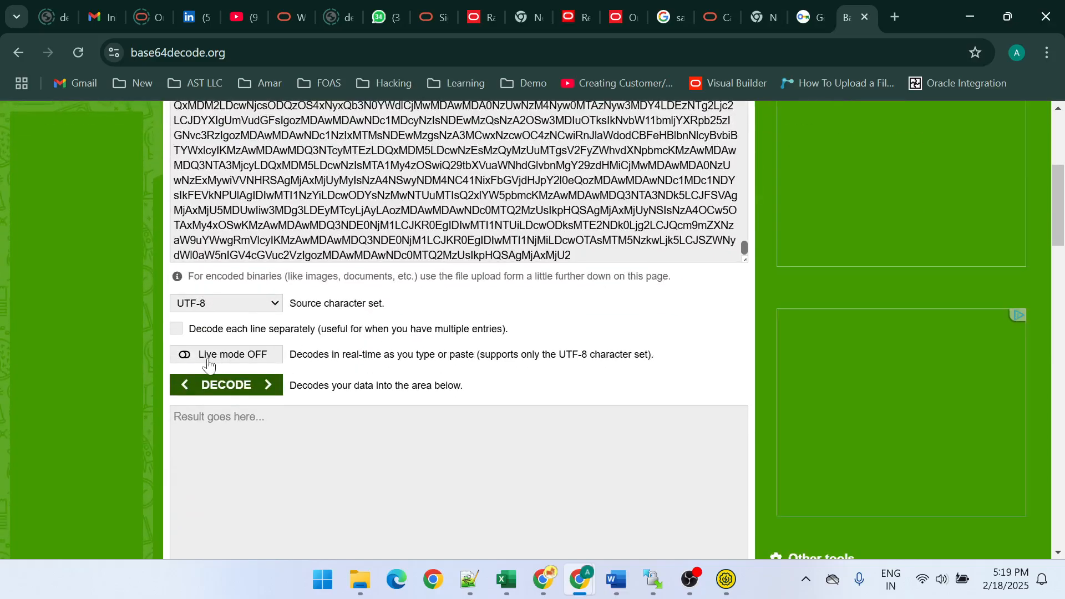
{"action": "left_click", "coordinate": [245, 383]}
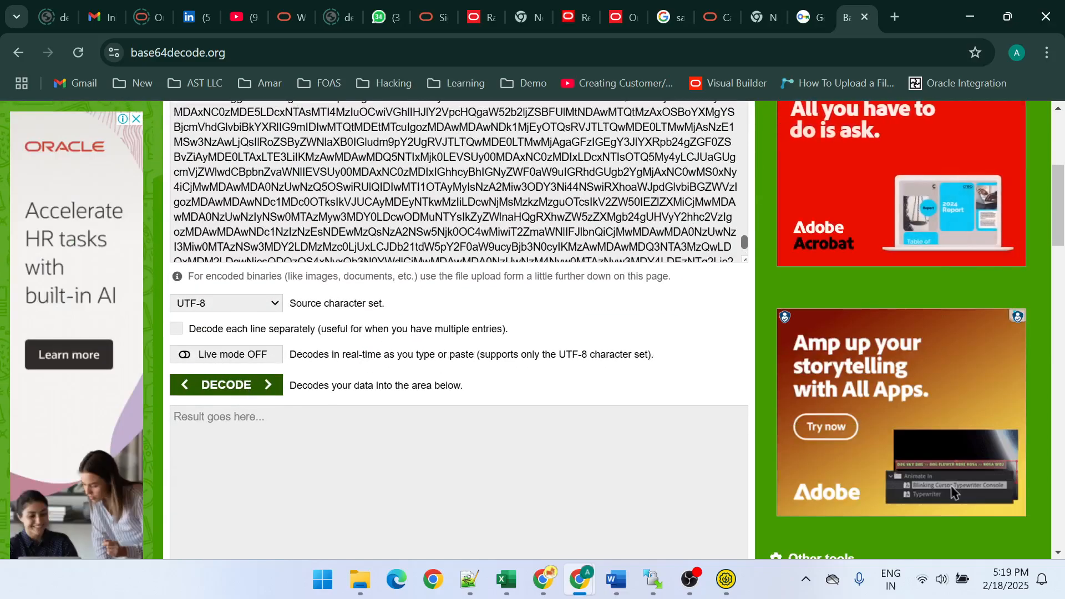
{"action": "left_click", "coordinate": [246, 385]}
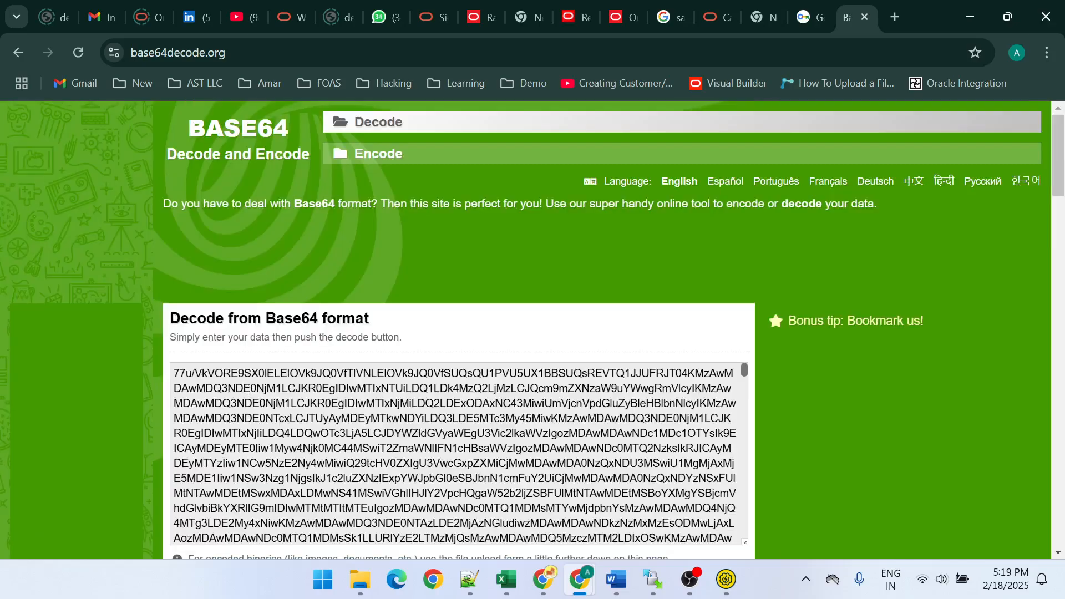
- Examine the encoded Base64 input and the decoded comma-separated invoice rows, comparing the source text with the output
{"action": "scroll", "coordinate": [395, 380], "scroll_direction": "down", "scroll_amount": 10}
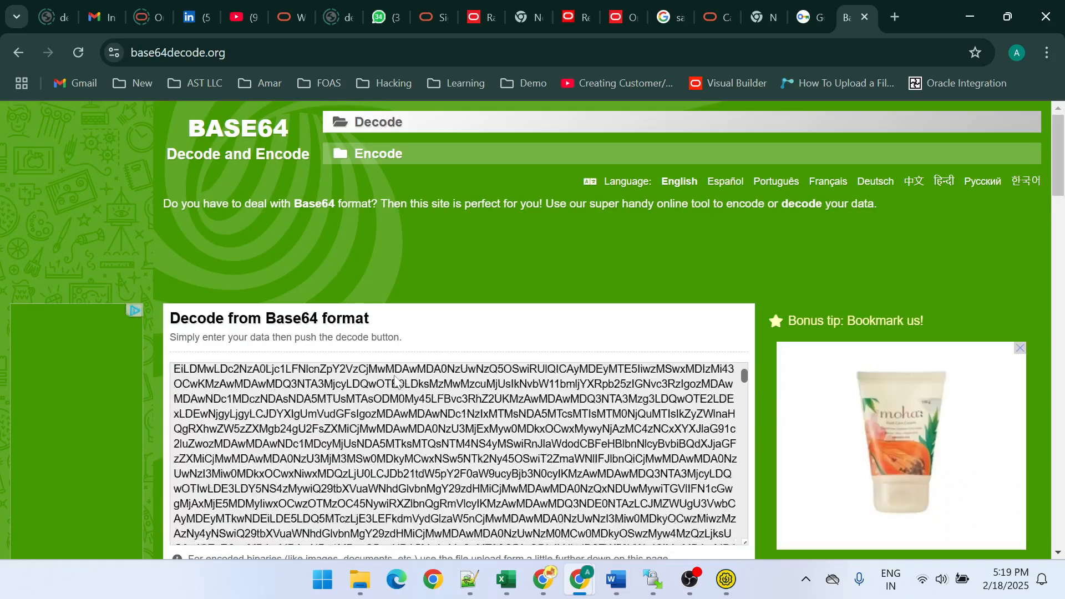
{"action": "scroll", "coordinate": [395, 380], "scroll_direction": "down", "scroll_amount": 5}
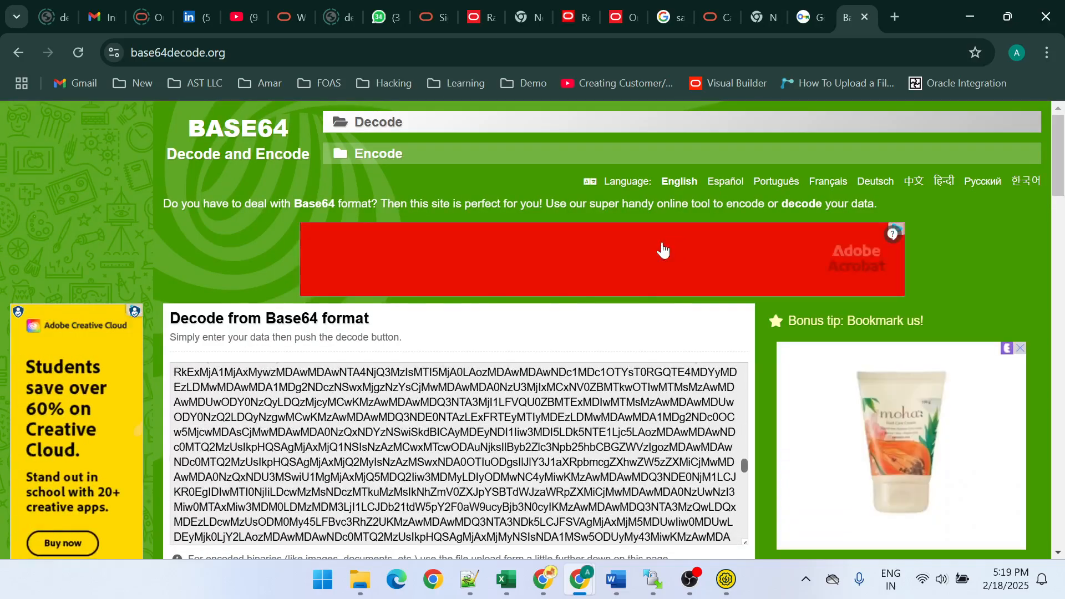
{"action": "scroll", "coordinate": [661, 241], "scroll_direction": "down", "scroll_amount": 7}
{"action": "scroll", "coordinate": [459, 333], "scroll_direction": "up", "scroll_amount": 1}
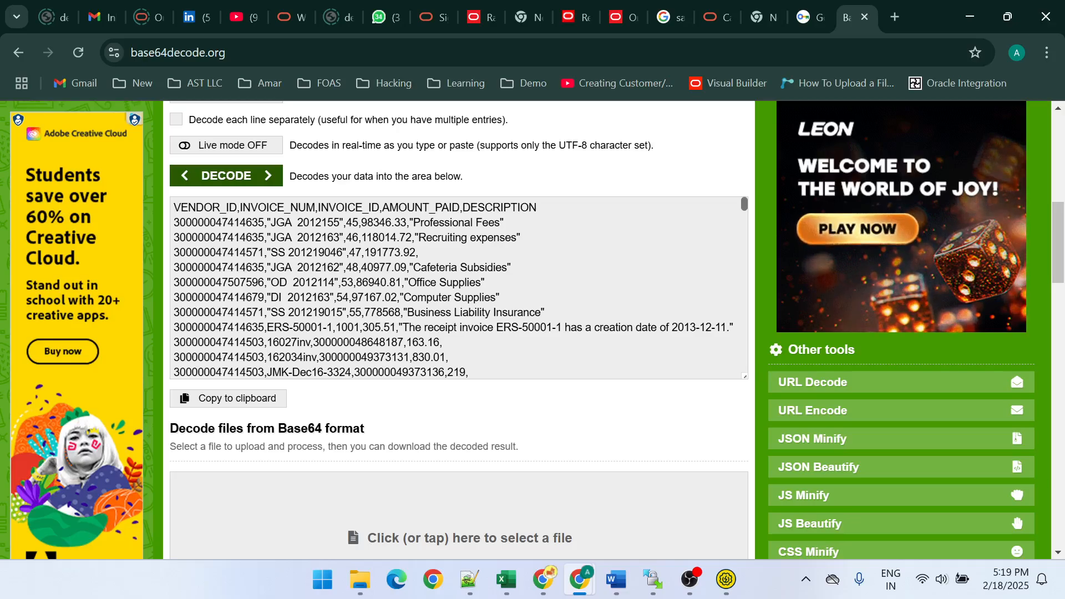
{"action": "scroll", "coordinate": [459, 288], "scroll_direction": "down", "scroll_amount": 10}
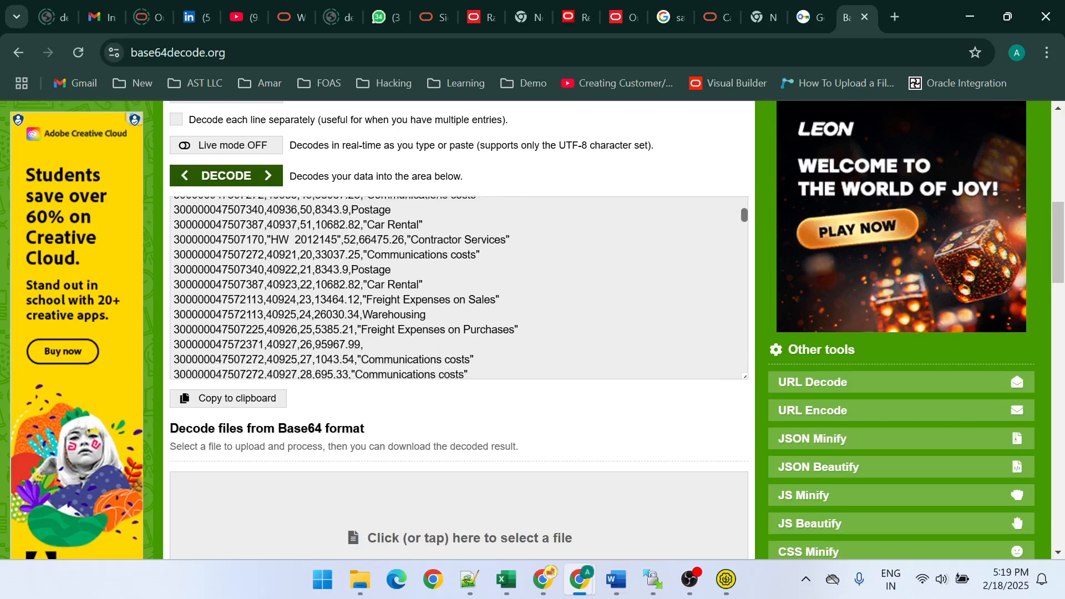
{"action": "scroll", "coordinate": [425, 309], "scroll_direction": "down", "scroll_amount": 2}
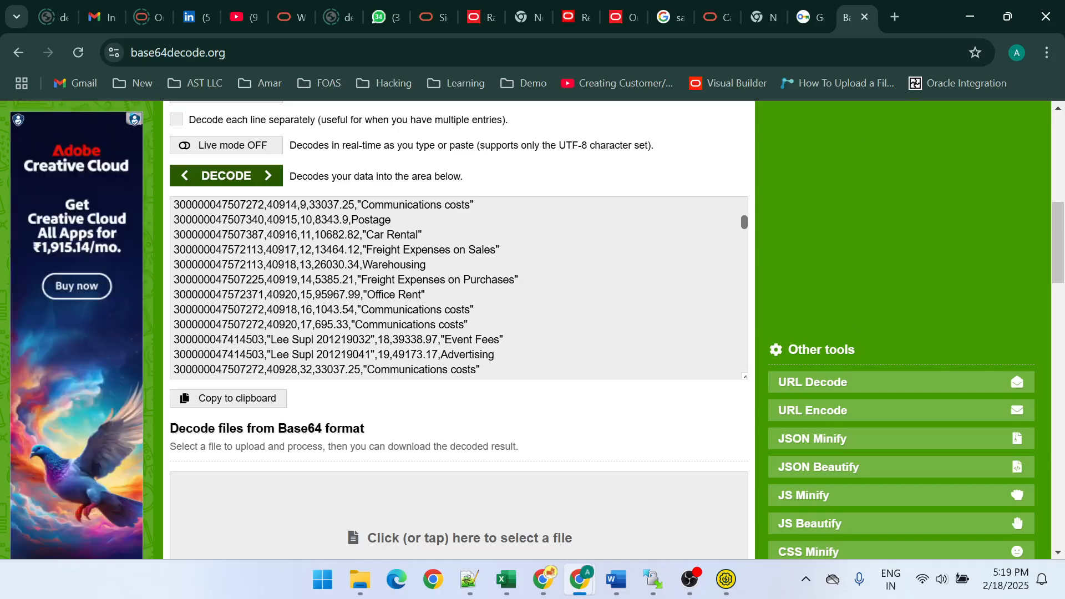
{"action": "scroll", "coordinate": [459, 288], "scroll_direction": "up", "scroll_amount": 10}
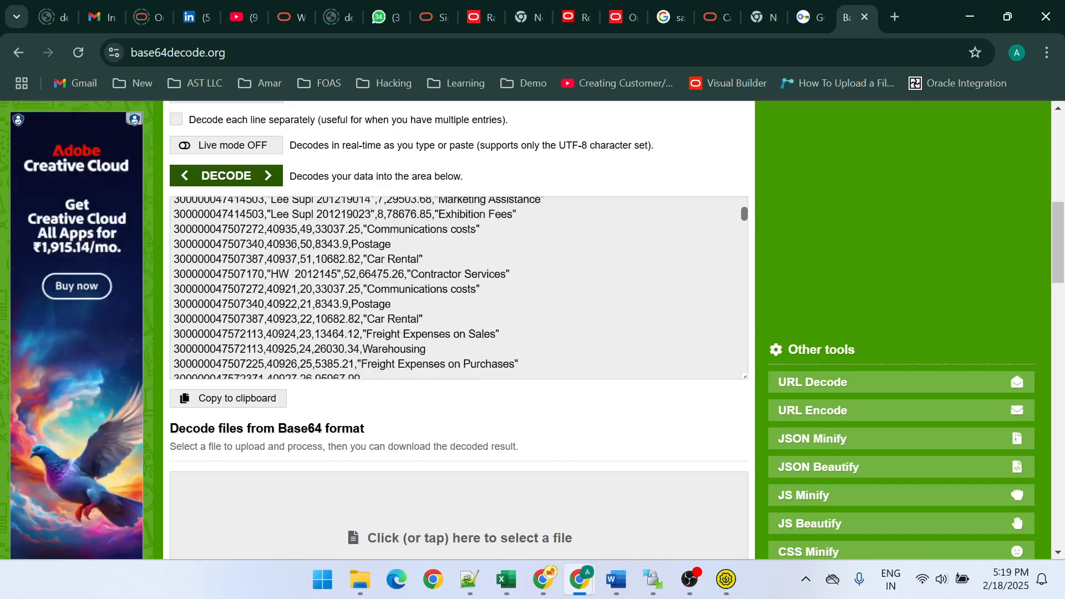
{"action": "scroll", "coordinate": [635, 153], "scroll_direction": "up", "scroll_amount": 10}
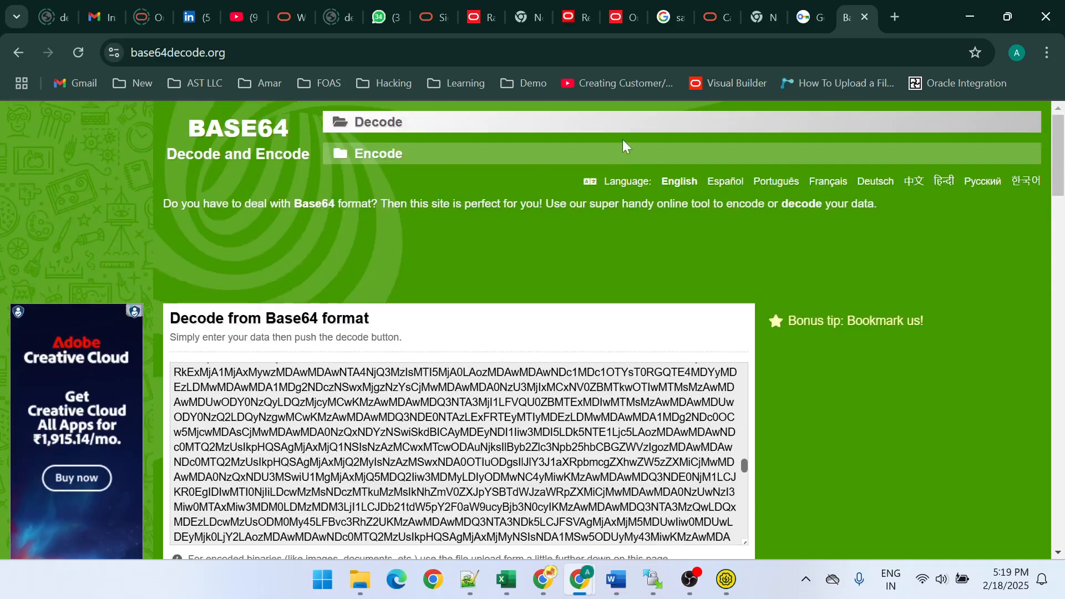
{"action": "scroll", "coordinate": [448, 260], "scroll_direction": "down", "scroll_amount": 5}
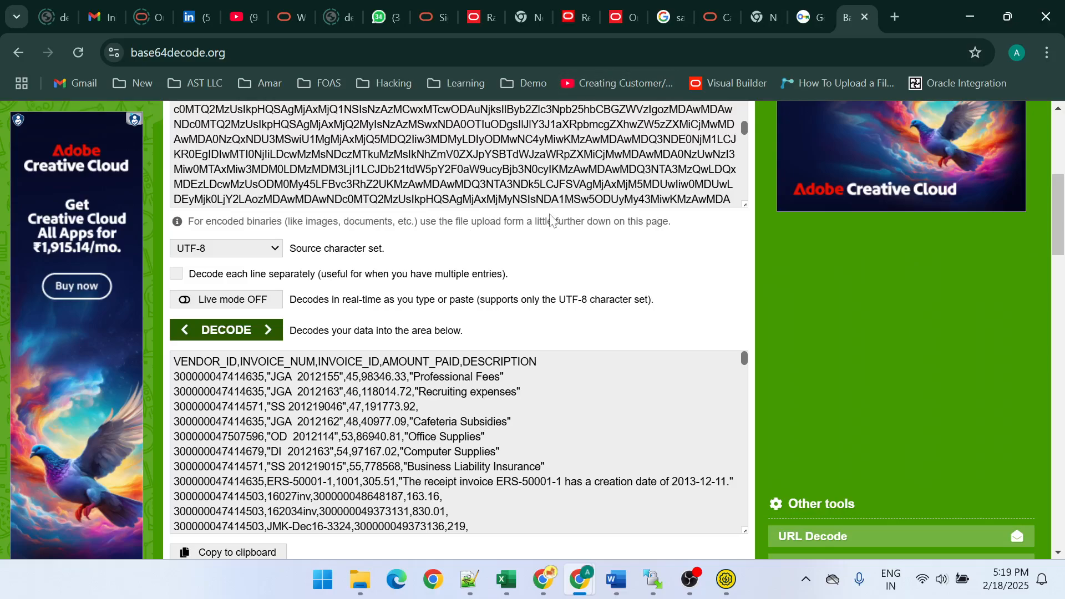
{"action": "scroll", "coordinate": [549, 214], "scroll_direction": "up", "scroll_amount": 5}
{"action": "scroll", "coordinate": [549, 214], "scroll_direction": "down", "scroll_amount": 6}
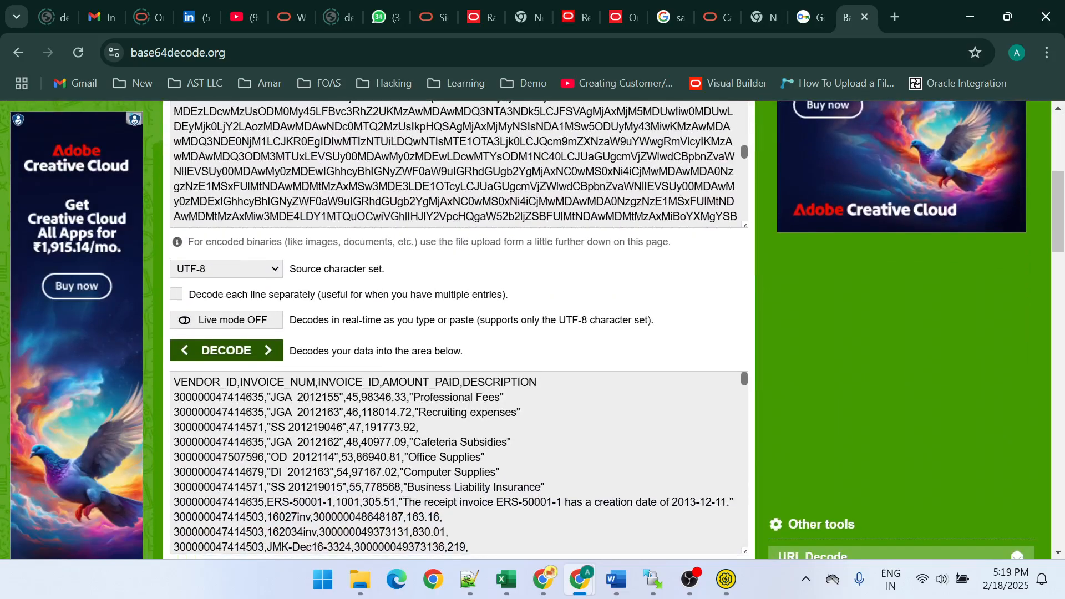
{"action": "scroll", "coordinate": [459, 462], "scroll_direction": "down", "scroll_amount": 5}
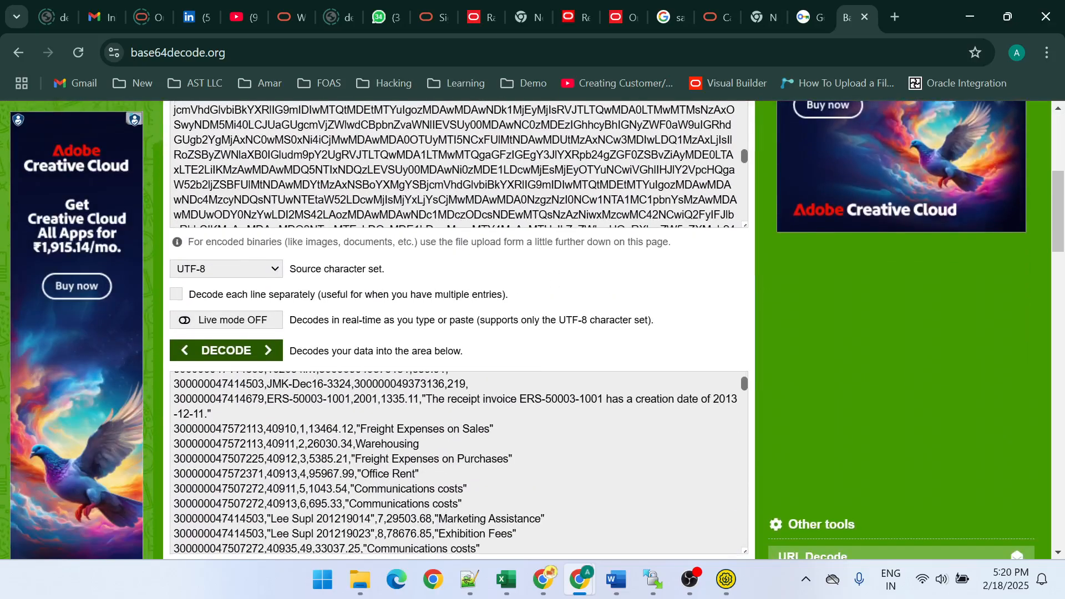
{"action": "scroll", "coordinate": [458, 462], "scroll_direction": "down", "scroll_amount": 10}
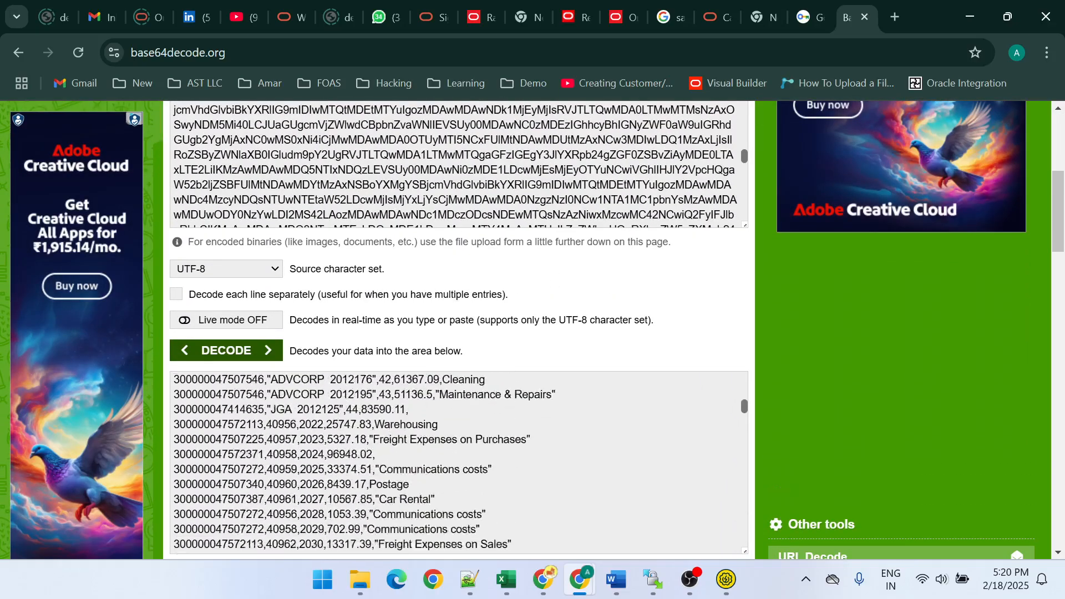